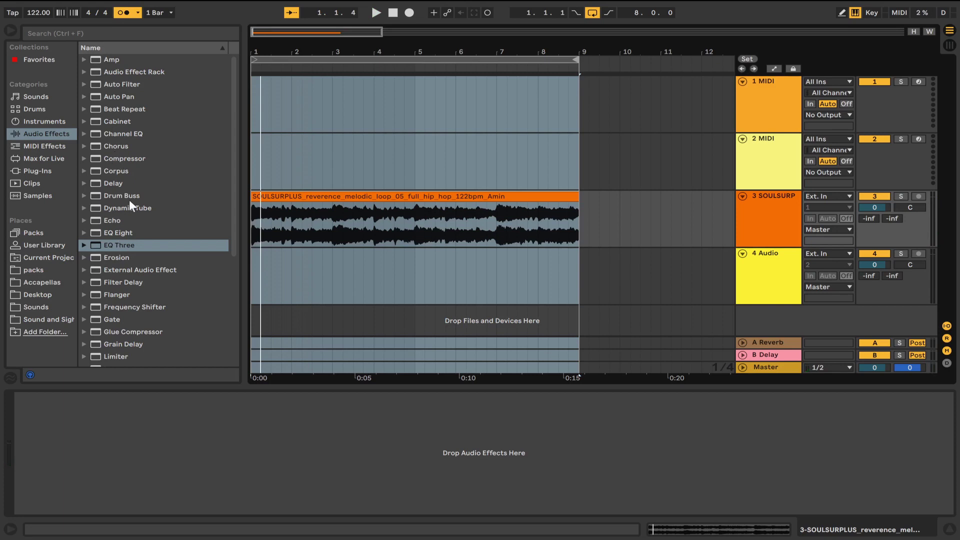
# Add a Channel EQ to the SOULSURPLUS loop track and load a Drum Rack on the second MIDI track
pyautogui.click(123, 134)
pyautogui.moveTo(116, 133); pyautogui.dragTo(407, 224)
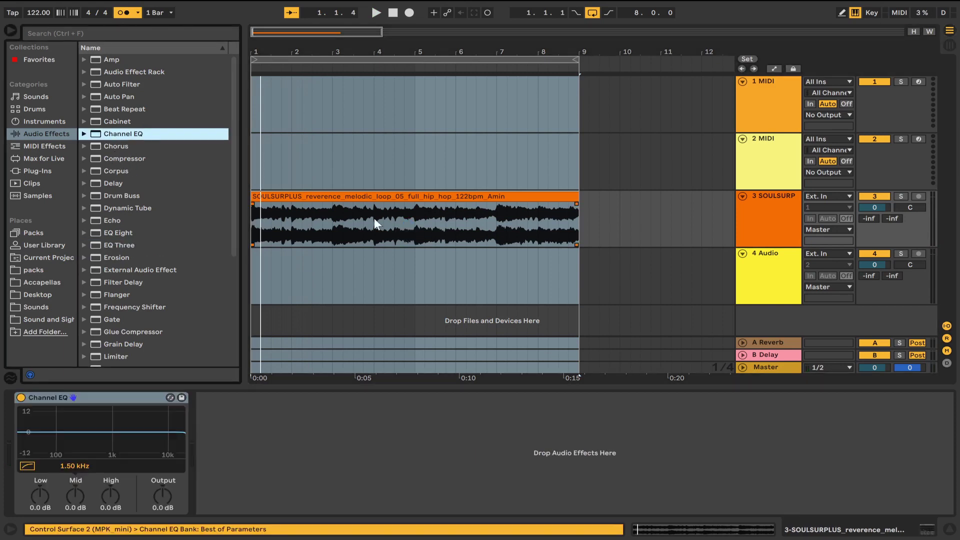
pyautogui.click(799, 142)
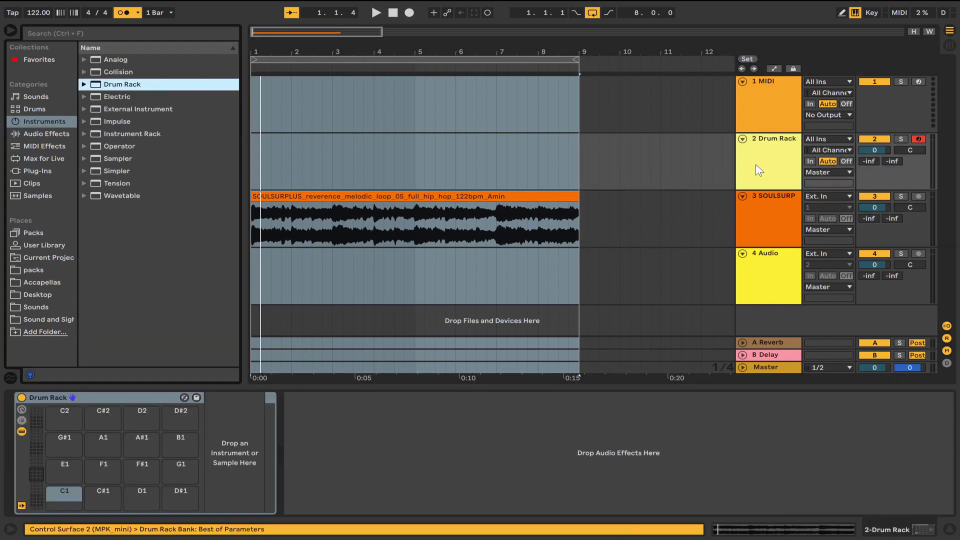
# Browse the Kicks folder of The Oracle Pack Volume 3 and preview kick samples through to B-Boy Stance Kick.wav
pyautogui.click(37, 307)
pyautogui.click(84, 183)
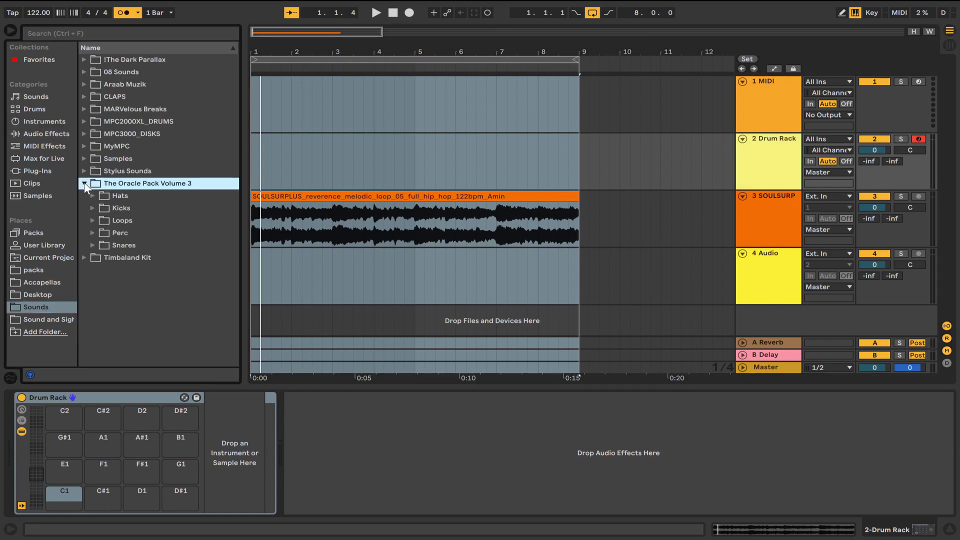
pyautogui.click(93, 208)
pyautogui.click(131, 221)
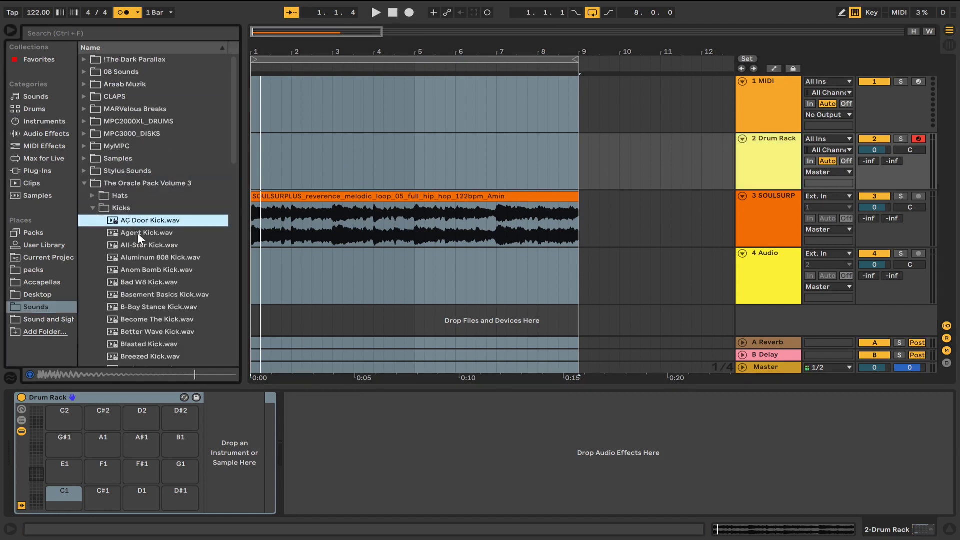
pyautogui.click(141, 233)
pyautogui.click(142, 243)
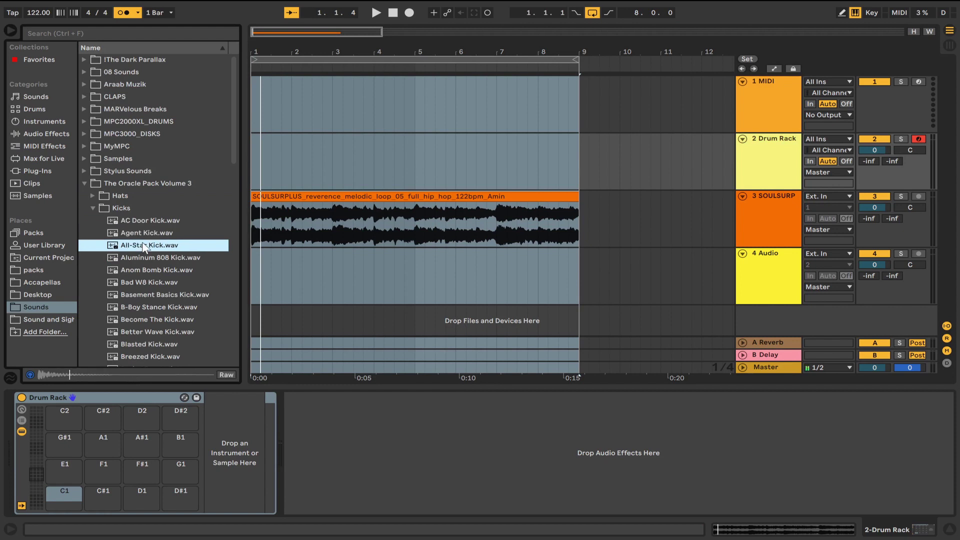
pyautogui.click(151, 258)
pyautogui.press('Down')
pyautogui.press('Down')
pyautogui.press('Down')
pyautogui.press('Down')
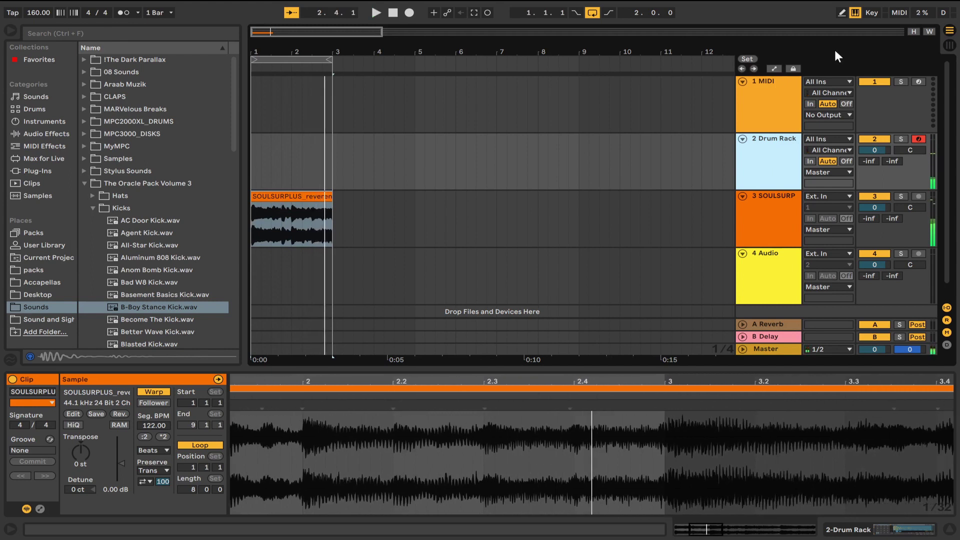
# Capture the played kick pattern as a MIDI clip on the Drum Rack track and quantize all its notes
pyautogui.click(474, 13)
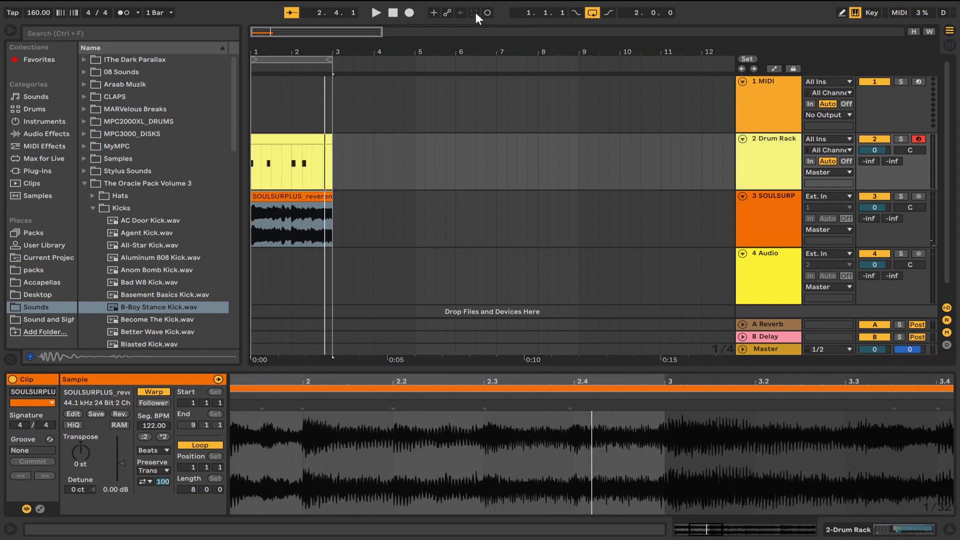
pyautogui.click(287, 140)
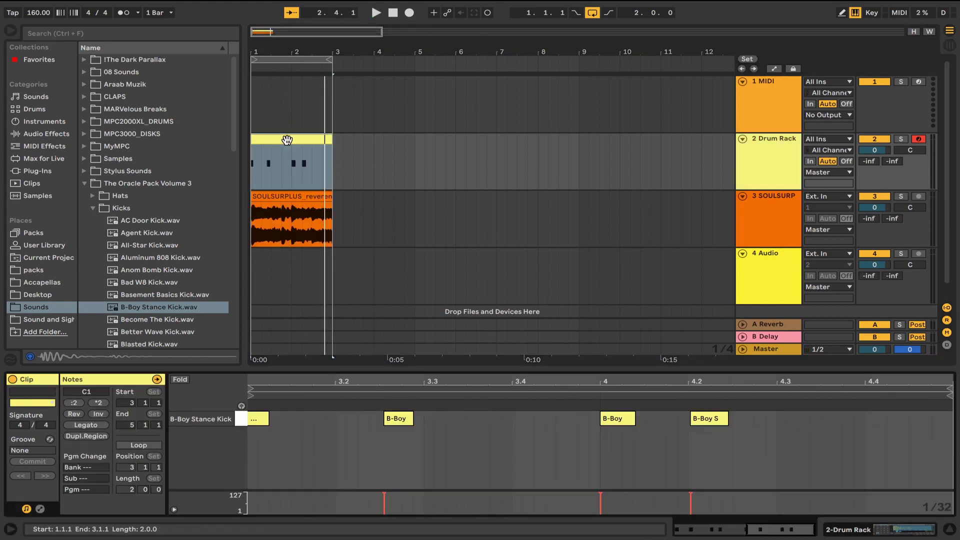
pyautogui.press('space')
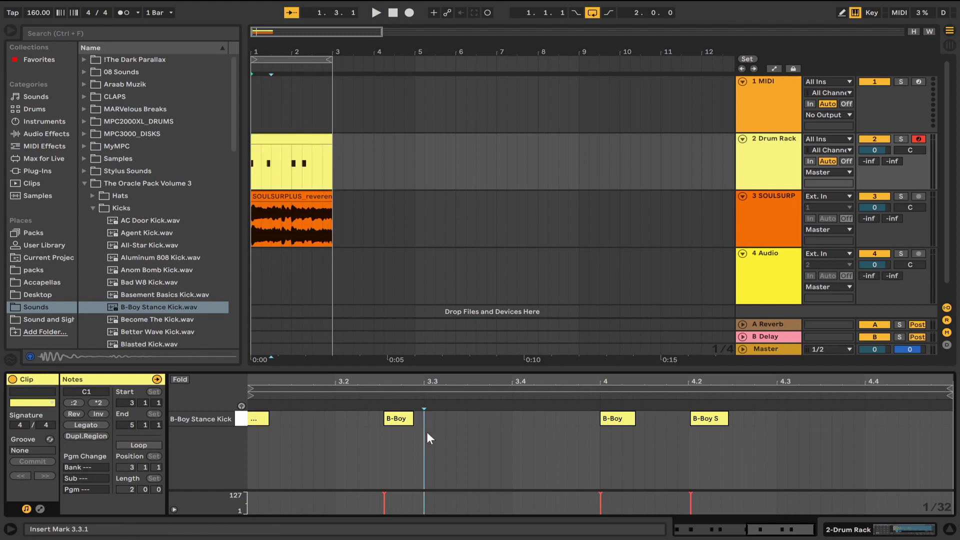
pyautogui.hotkey('ctrl', 'a')
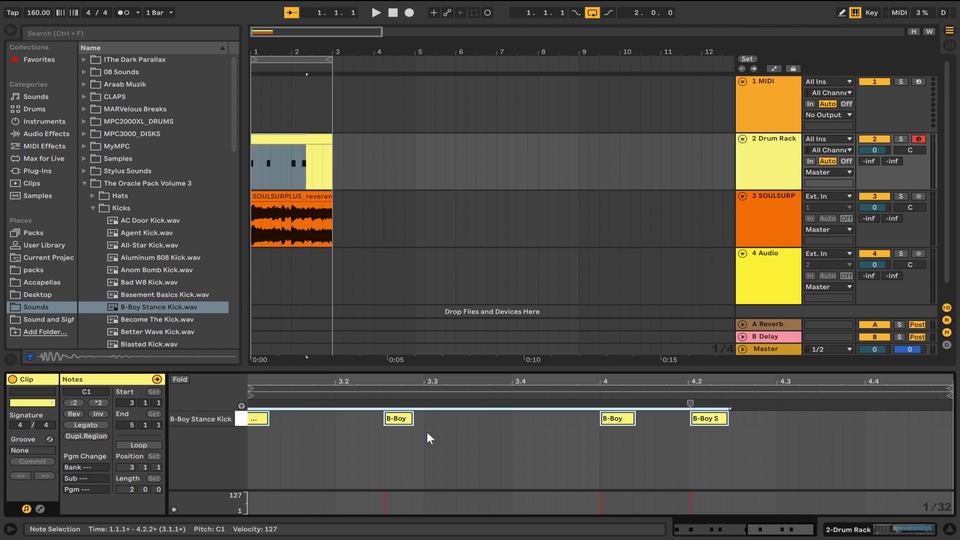
pyautogui.hotkey('ctrl', 'u')
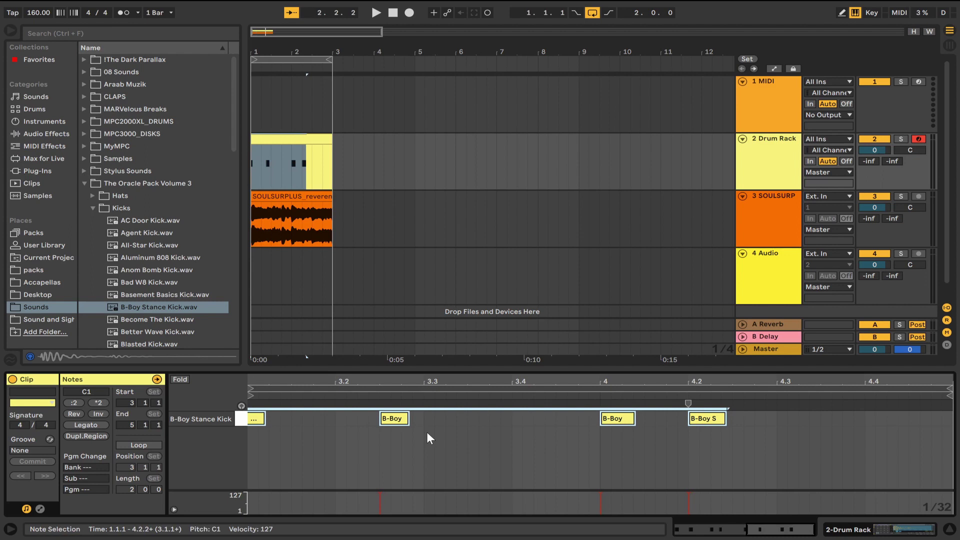
# Play back the quantized kick clip and shift its early first note onto the start of the bar
pyautogui.click(248, 461)
pyautogui.press('space')
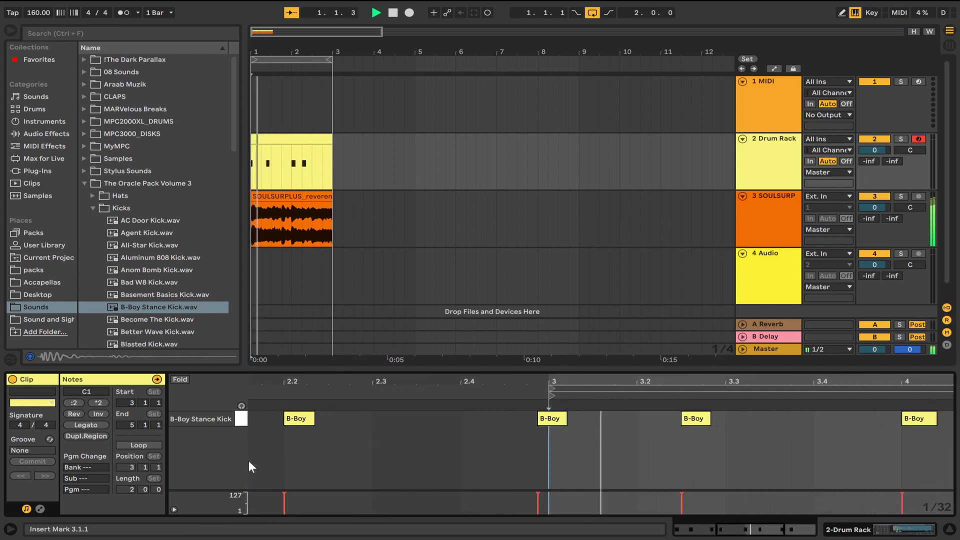
pyautogui.press('space')
pyautogui.moveTo(370, 418)
pyautogui.mouseDown()
pyautogui.moveTo(396, 423)
pyautogui.moveTo(383, 424)
pyautogui.mouseUp()
pyautogui.press('space')
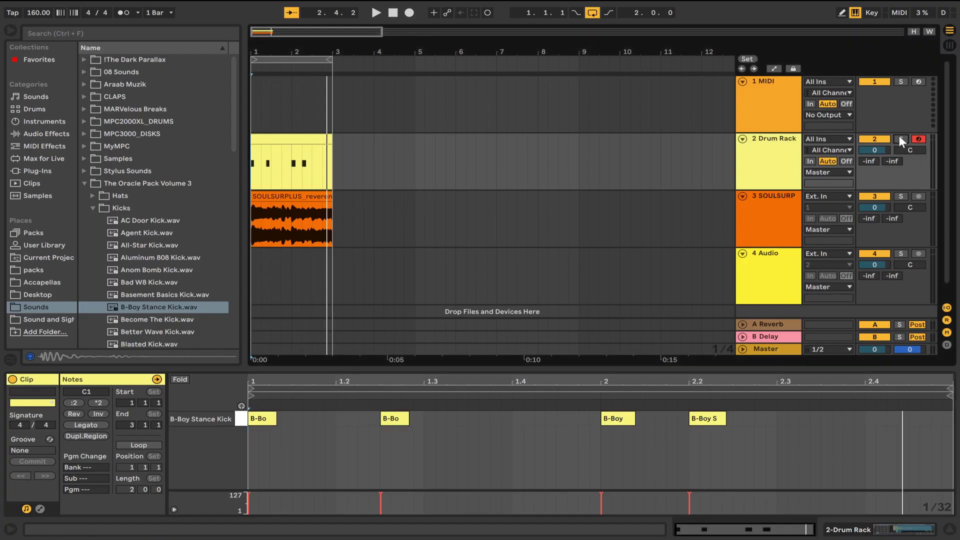
# Solo the Drum Rack track for playback and add a Channel EQ to it
pyautogui.click(901, 139)
pyautogui.press('space')
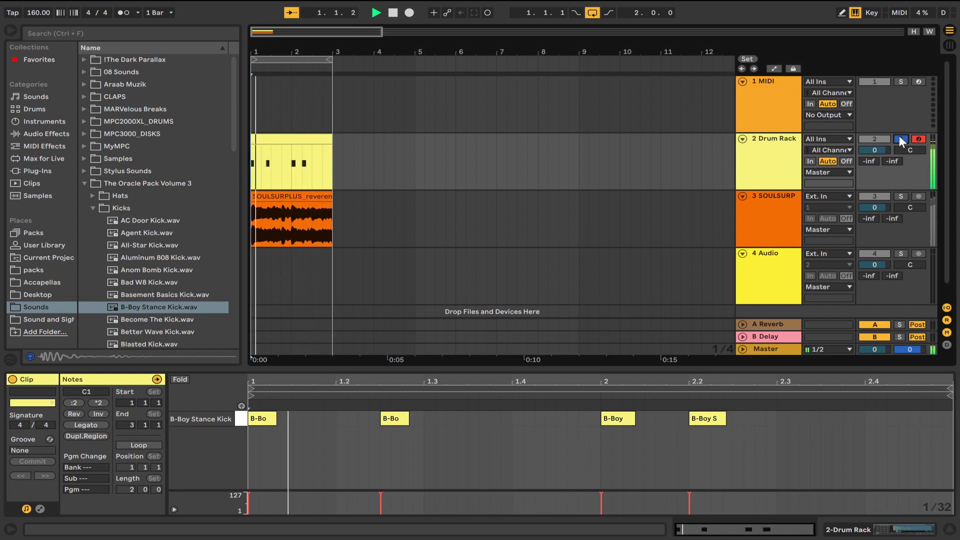
pyautogui.click(782, 171)
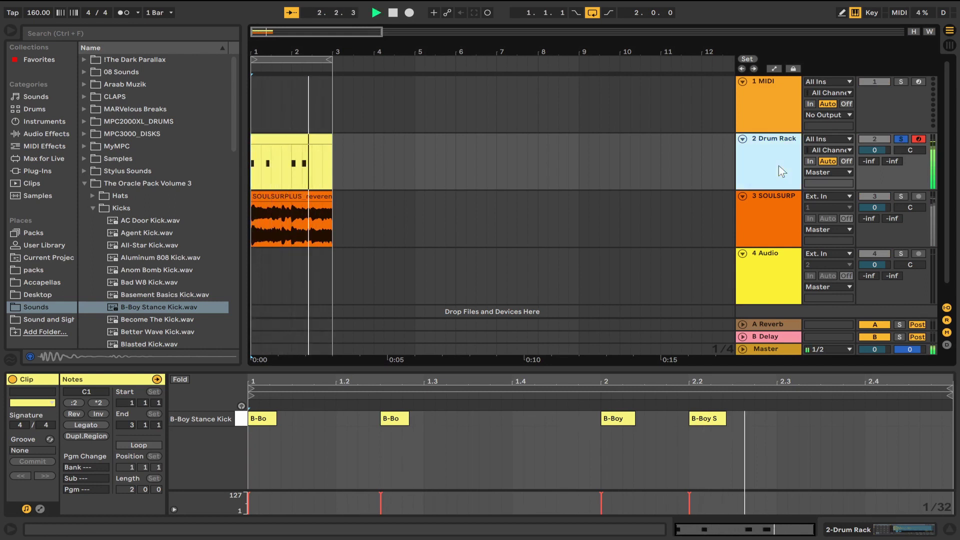
pyautogui.click(46, 134)
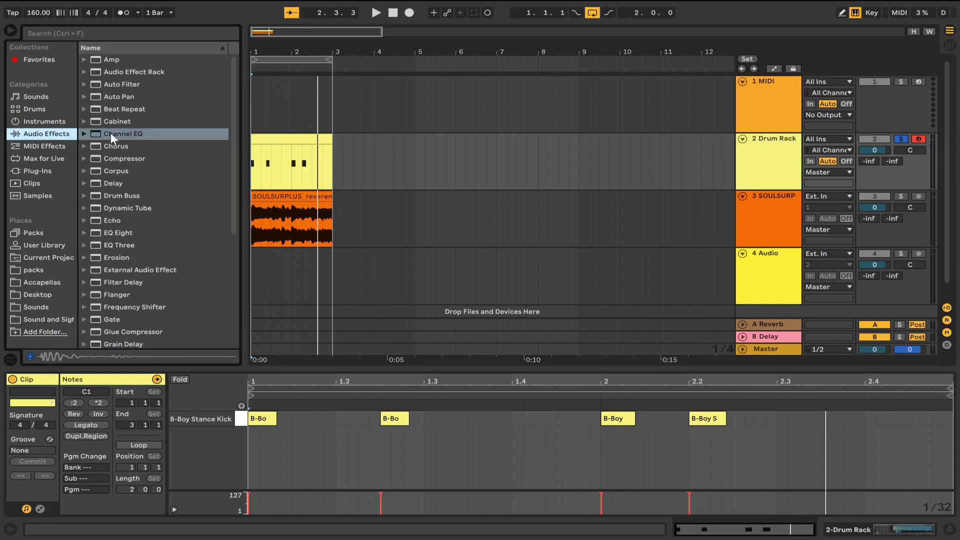
pyautogui.moveTo(110, 133); pyautogui.dragTo(328, 147)
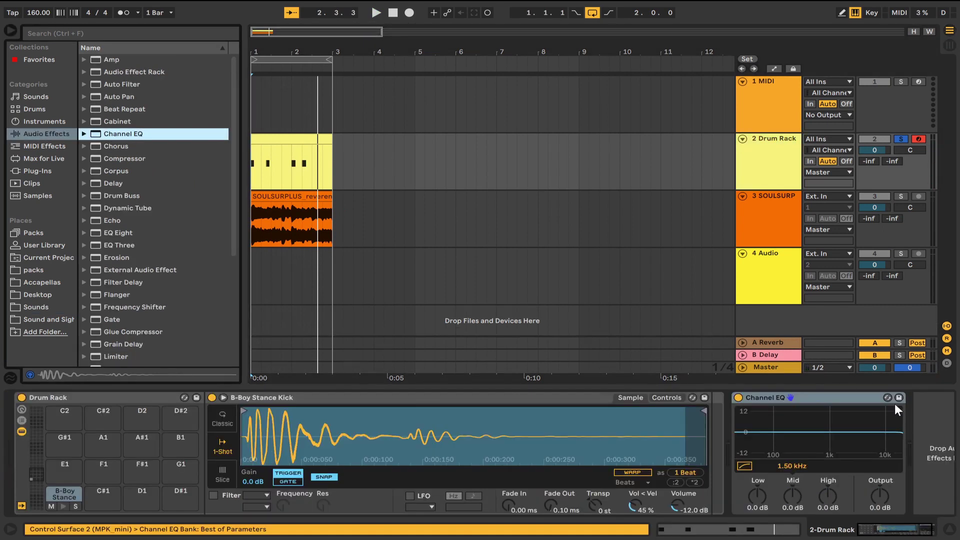
# Boost the Low band of the kick's Channel EQ to 2.4 dB while checking it in playback
pyautogui.press('space')
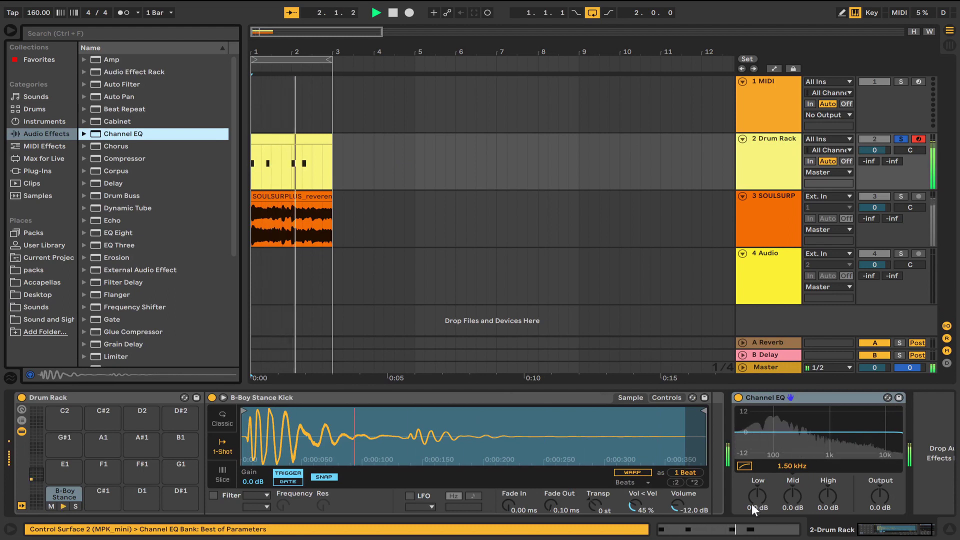
pyautogui.press('space')
pyautogui.moveTo(755, 499); pyautogui.dragTo(754, 493)
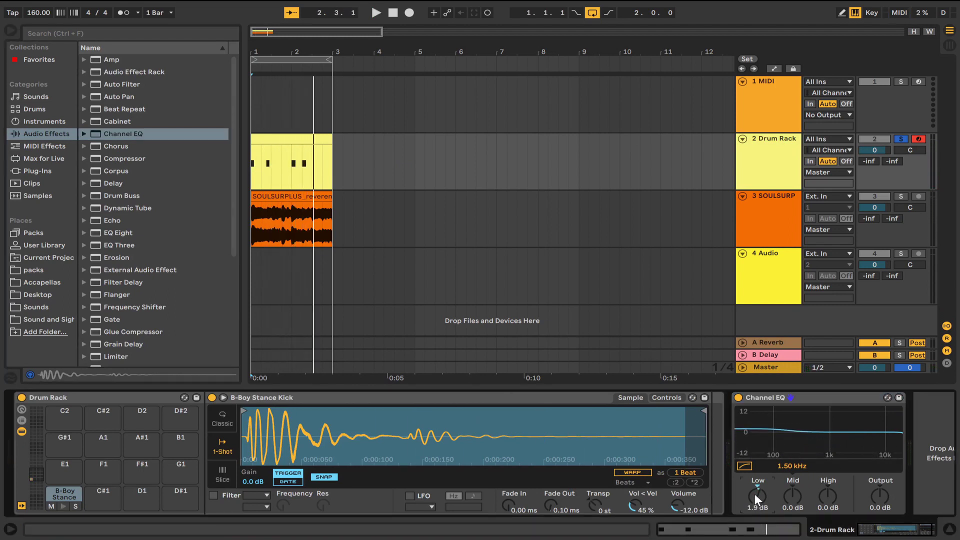
pyautogui.press('space')
pyautogui.moveTo(755, 493); pyautogui.dragTo(751, 493)
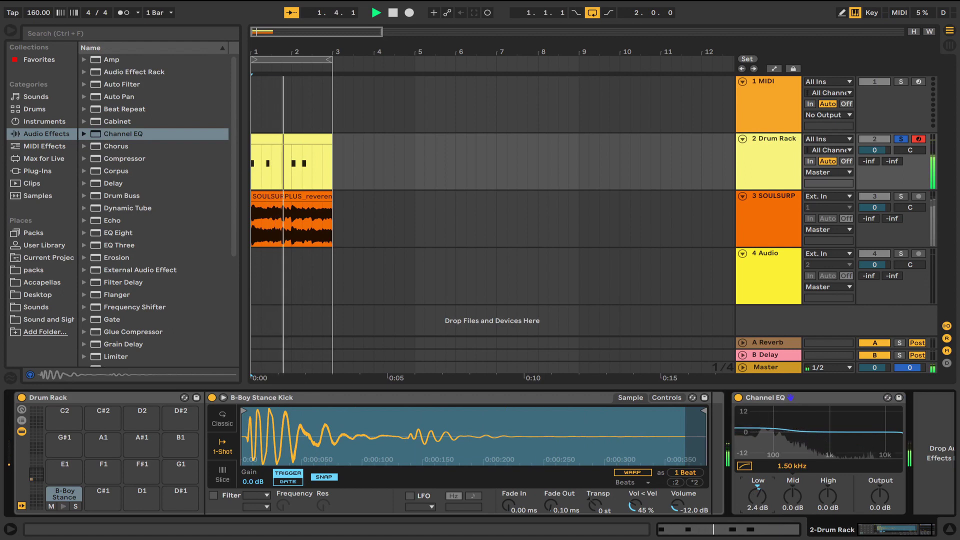
# Lower the Drum Rack track volume to -1.2 dB and play the pattern again
pyautogui.moveTo(875, 151); pyautogui.dragTo(874, 158)
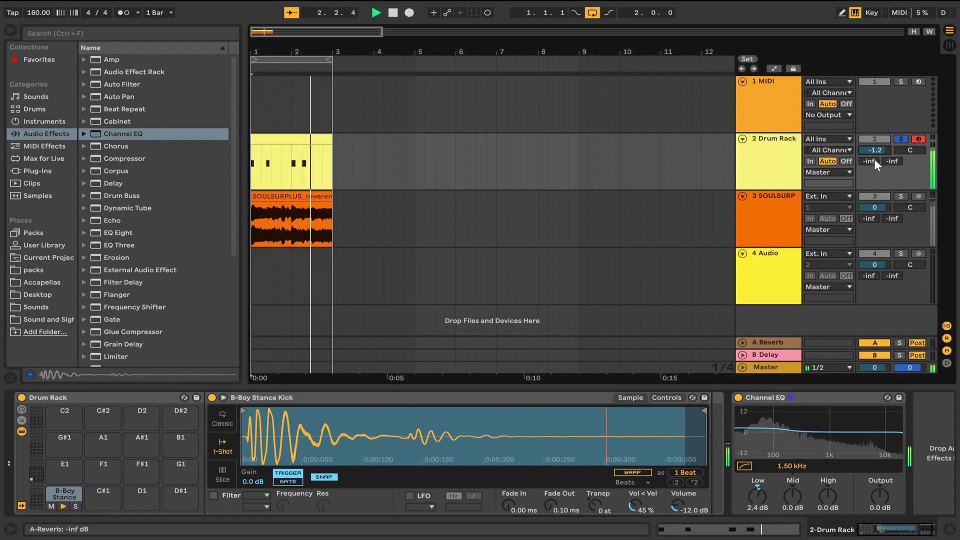
pyautogui.press('space')
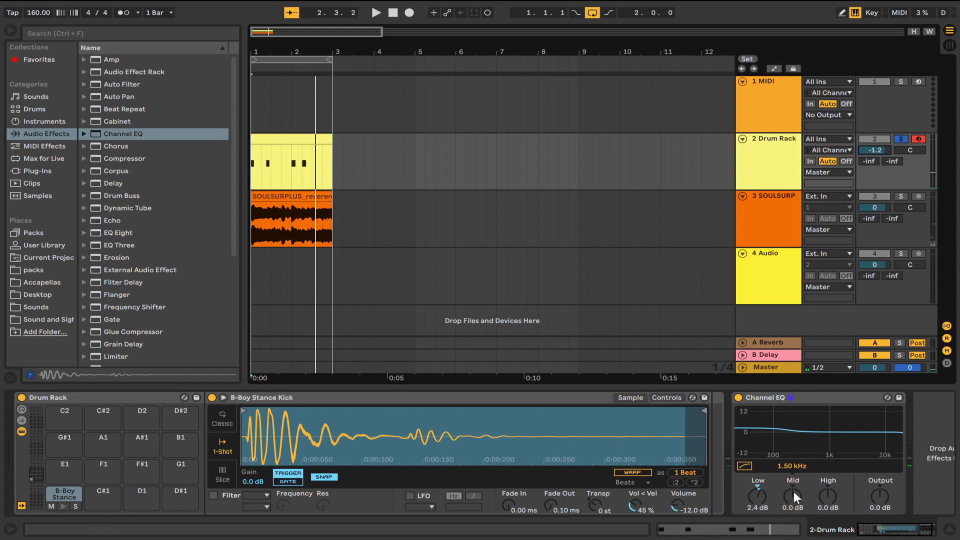
pyautogui.press('space')
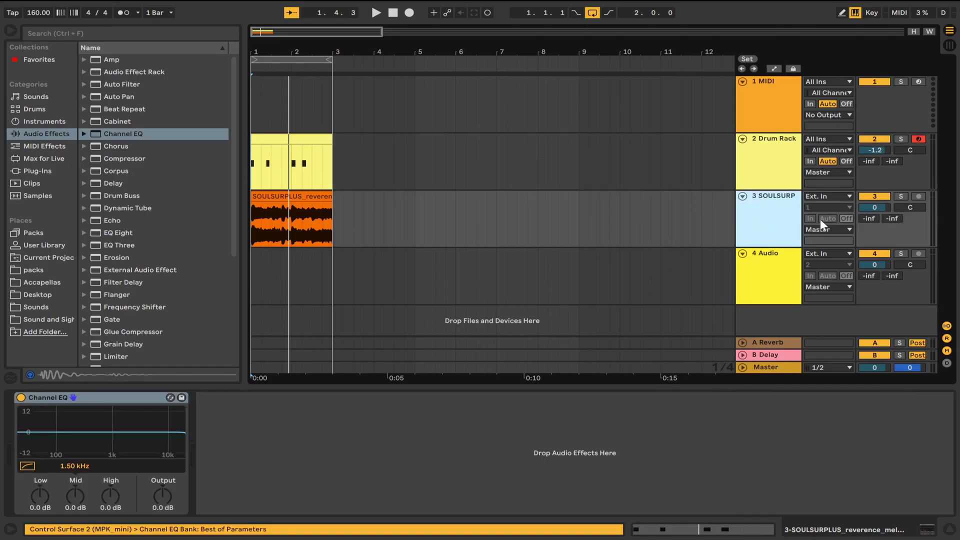
# Play the kick and loop together and cut the Mid band of the loop track's Channel EQ to -12 dB
pyautogui.press('space')
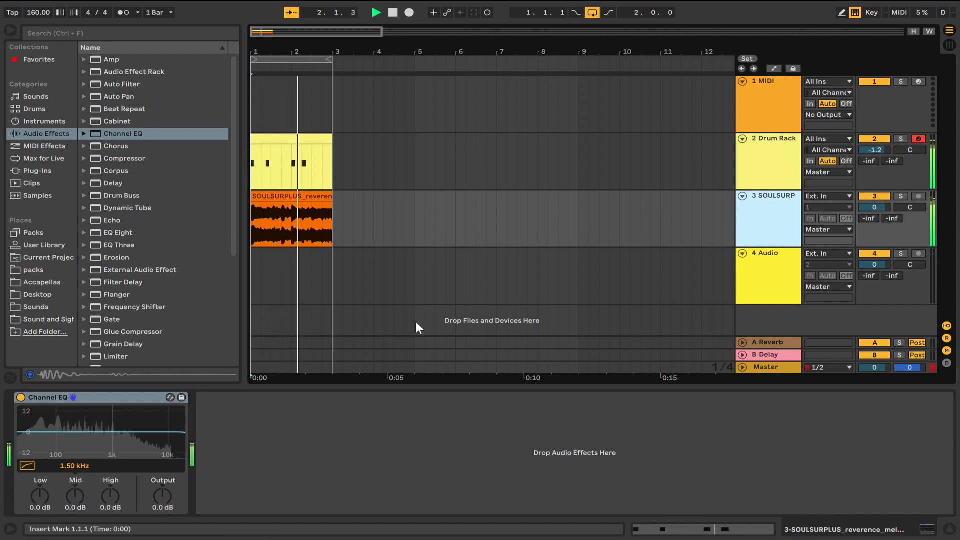
pyautogui.press('space')
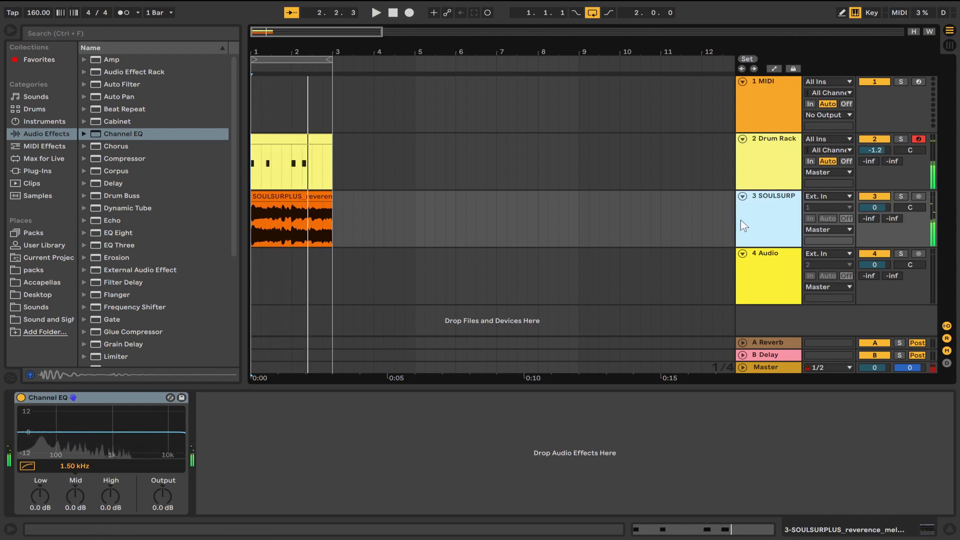
pyautogui.click(98, 399)
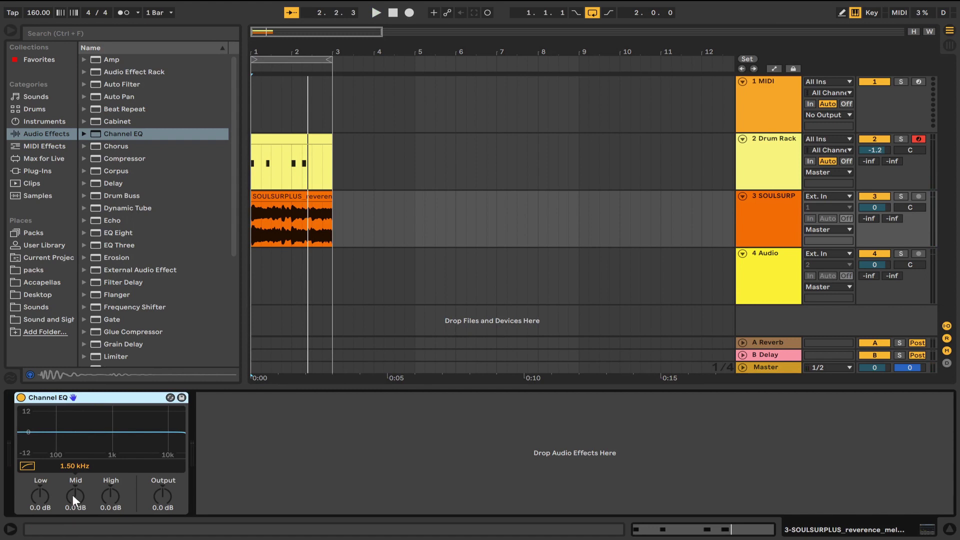
pyautogui.press('space')
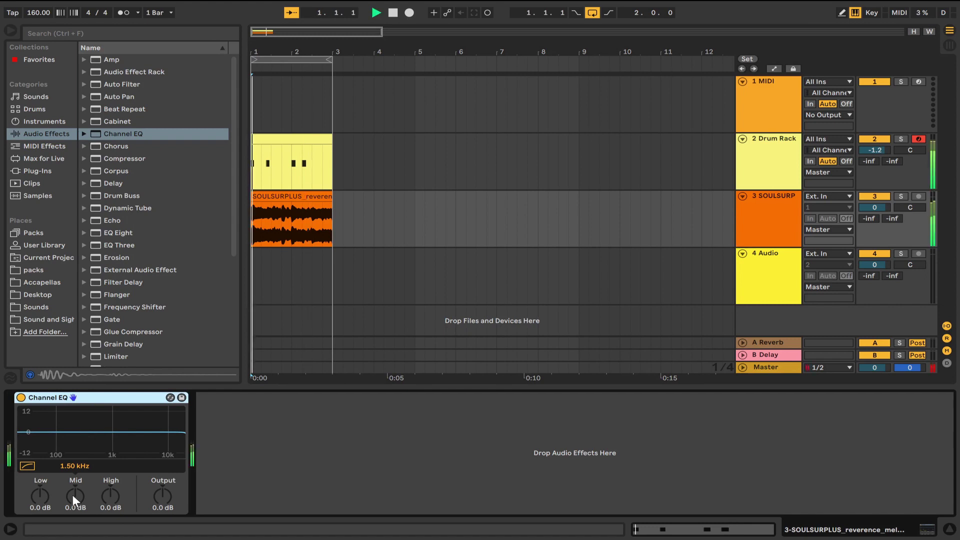
pyautogui.moveTo(72, 494); pyautogui.dragTo(69, 525)
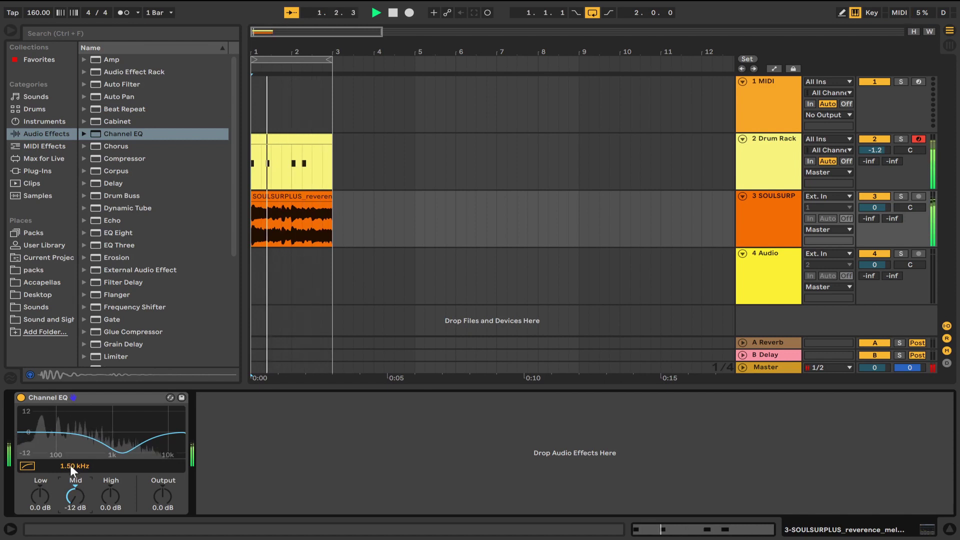
pyautogui.press('space')
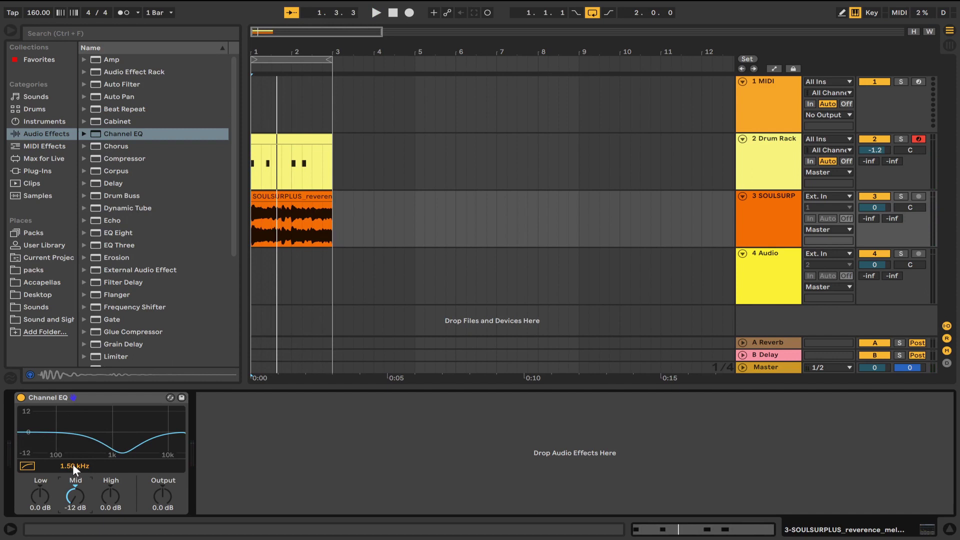
# Sweep the Mid frequency of the loop's Channel EQ down to 297 Hz, listening to the mix
pyautogui.moveTo(73, 464); pyautogui.dragTo(72, 470)
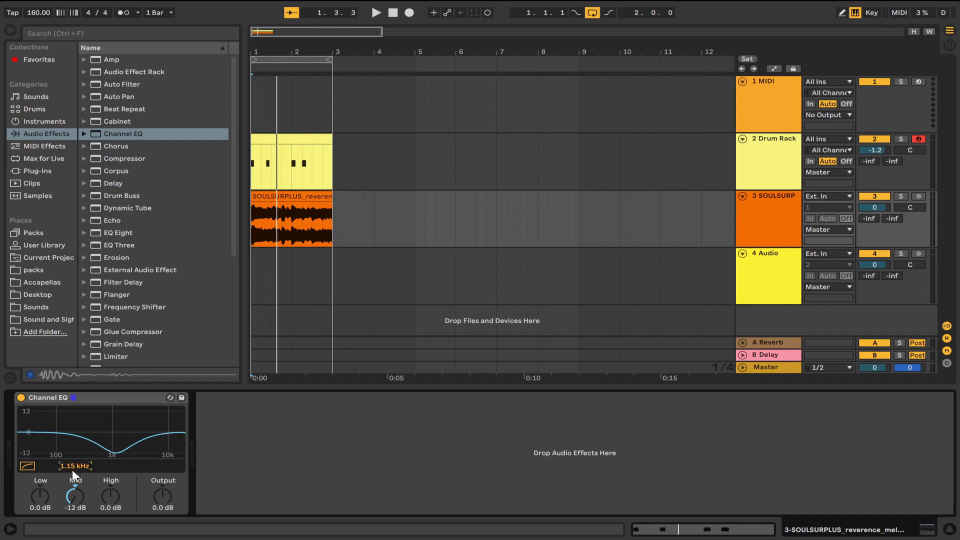
pyautogui.press('space')
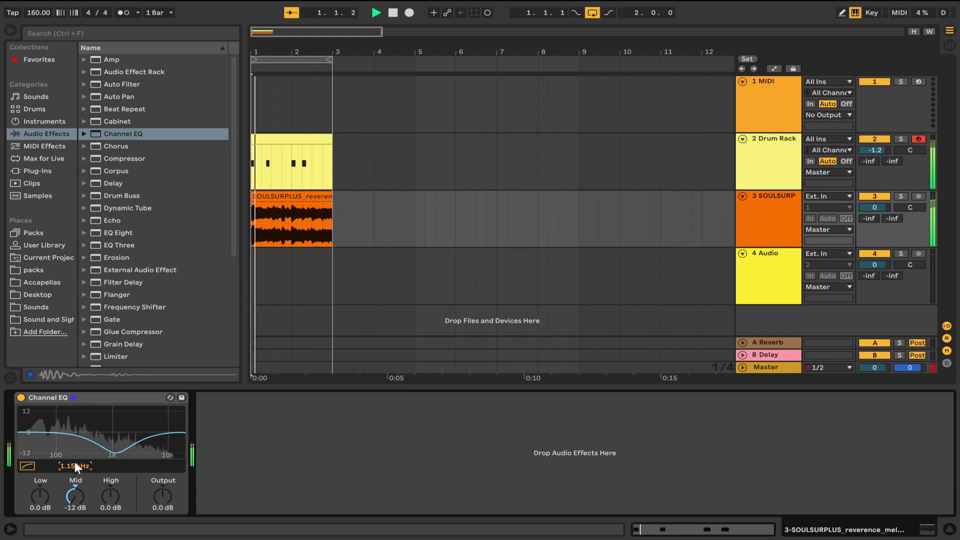
pyautogui.moveTo(74, 461); pyautogui.dragTo(58, 490)
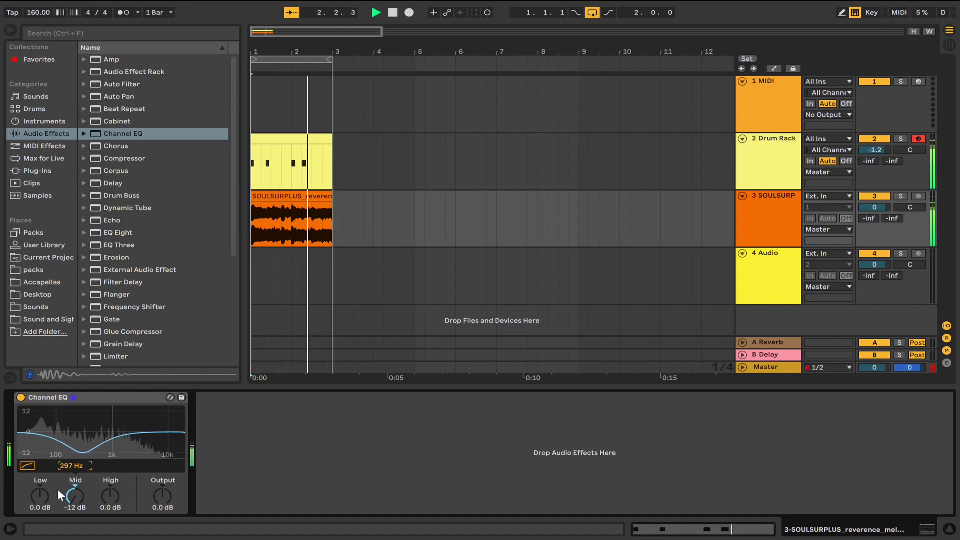
pyautogui.press('space')
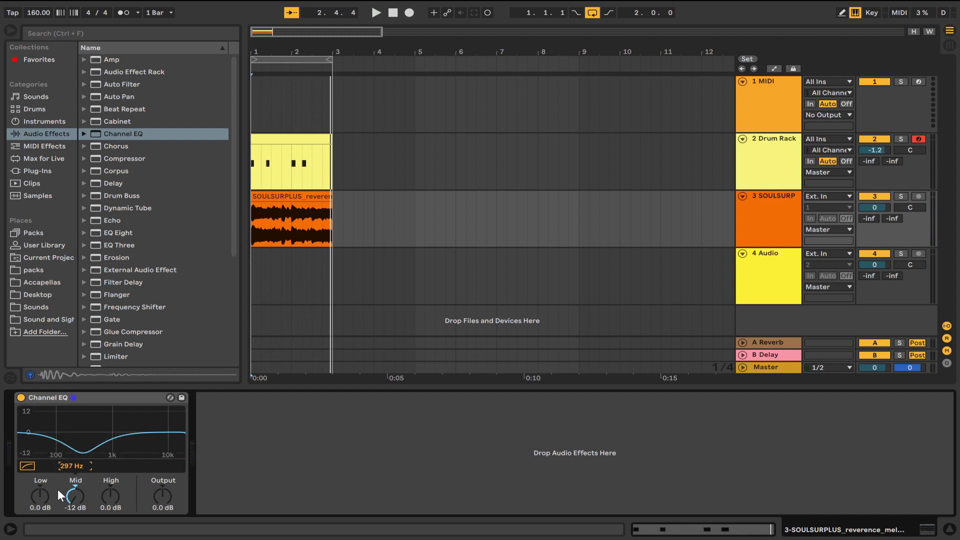
# Bypass the loop's Channel EQ during playback and re-enable it to compare the sound with and without the cut
pyautogui.click(21, 397)
pyautogui.press('space')
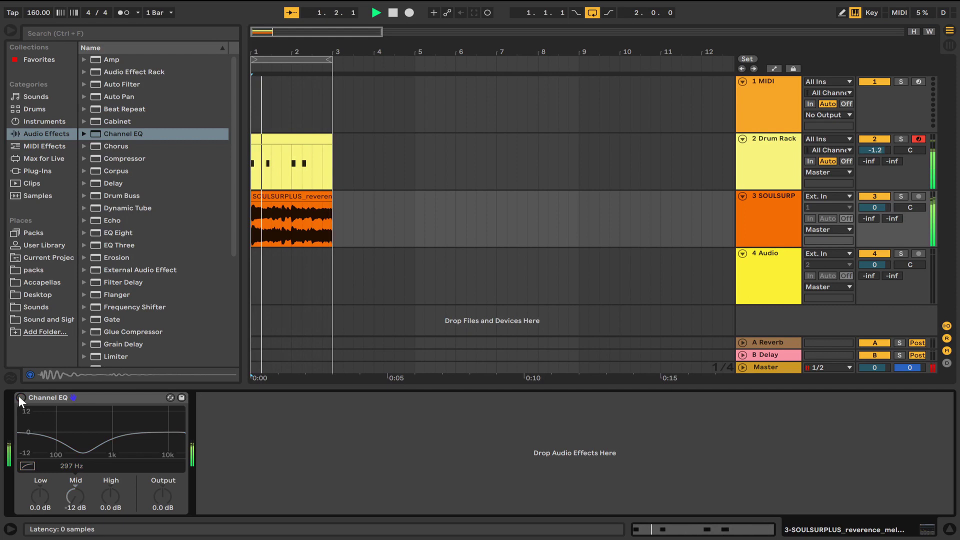
pyautogui.click(20, 397)
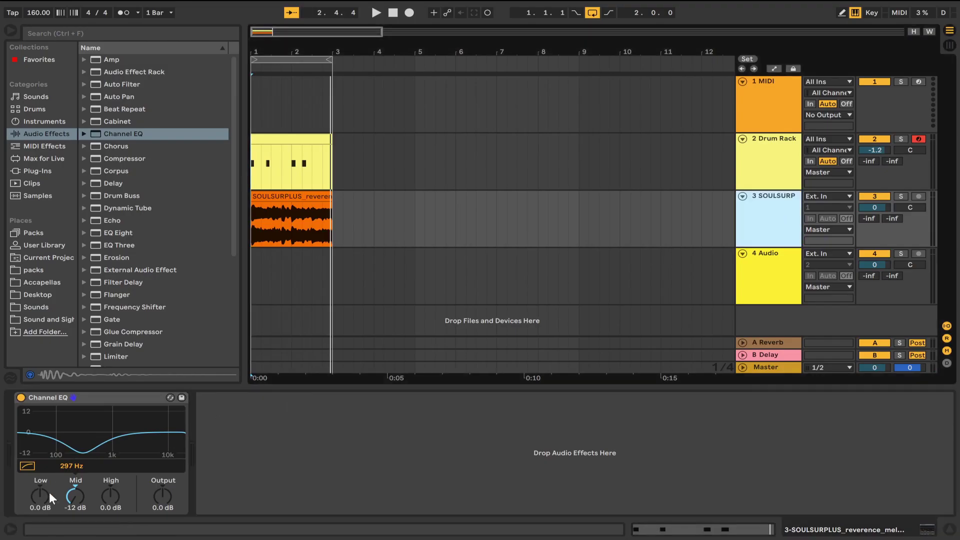
# Enable the high-pass filter on the loop's Channel EQ and cut its Low band to -15 dB, soloing the loop to check, then unsolo it
pyautogui.moveTo(41, 494); pyautogui.dragTo(32, 504)
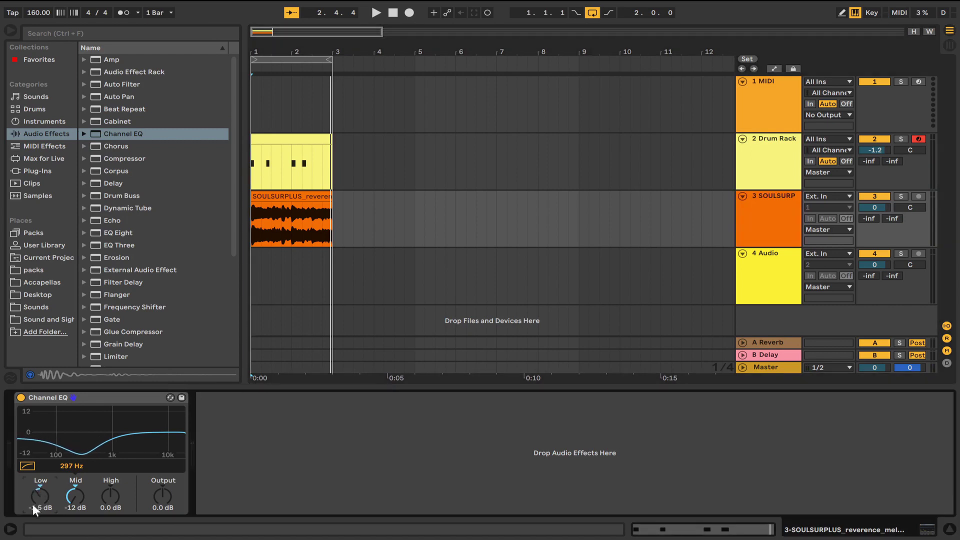
pyautogui.click(24, 464)
pyautogui.moveTo(41, 491); pyautogui.dragTo(34, 505)
pyautogui.click(901, 197)
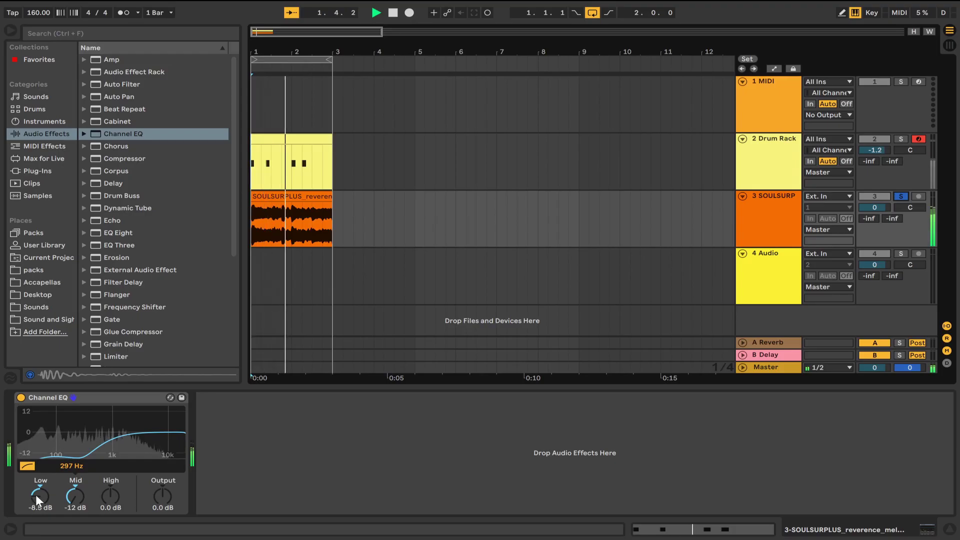
pyautogui.moveTo(41, 493); pyautogui.dragTo(34, 503)
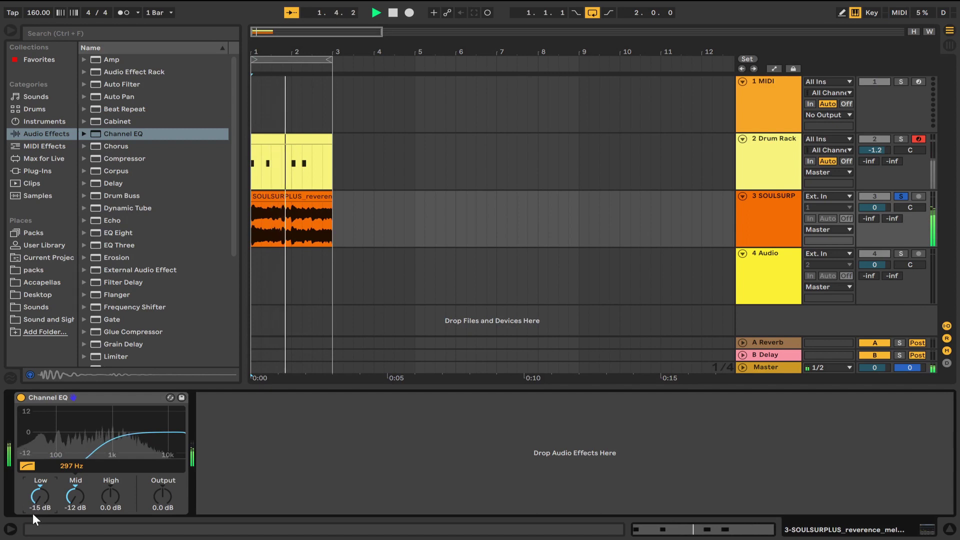
pyautogui.click(901, 196)
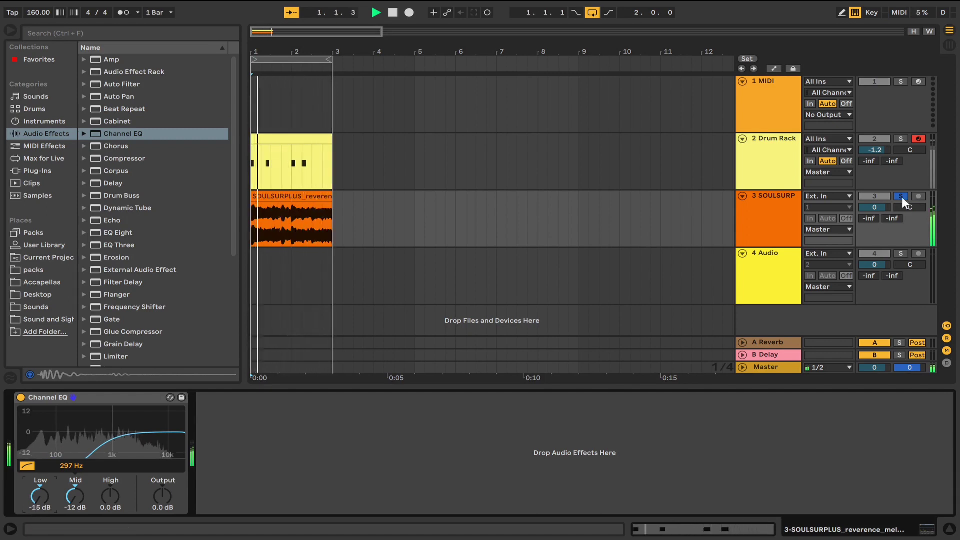
# Play the kick and loop together and set the Mid band of the loop's Channel EQ to -4.8 dB
pyautogui.click(770, 222)
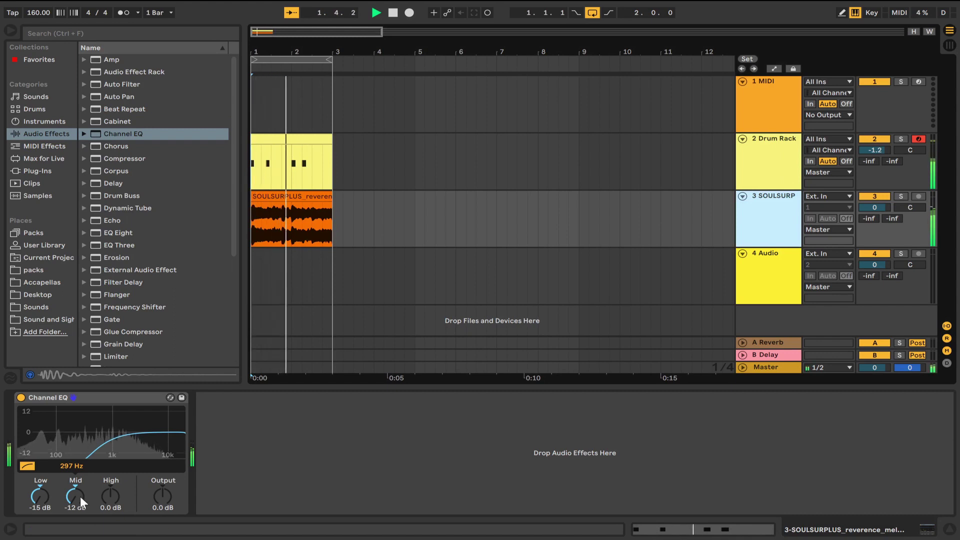
pyautogui.press('space')
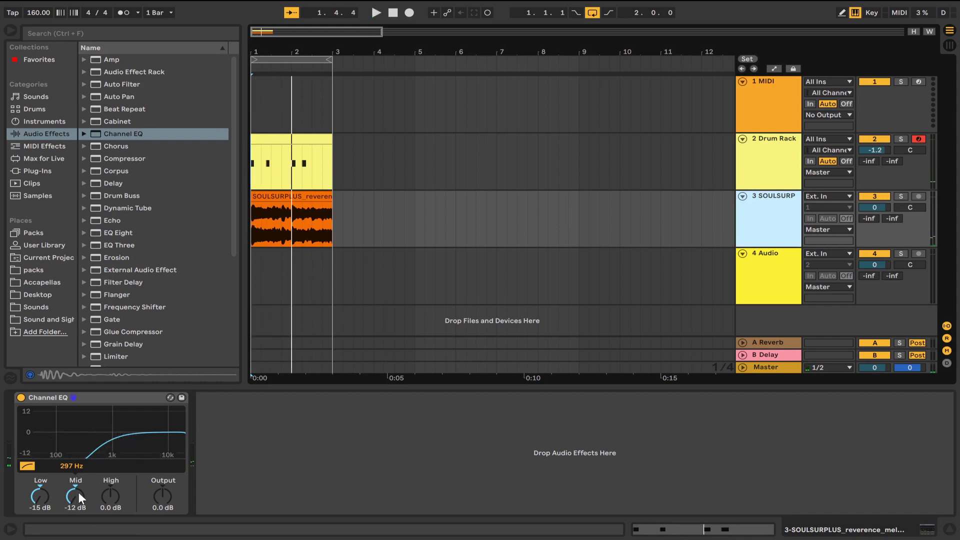
pyautogui.press('space')
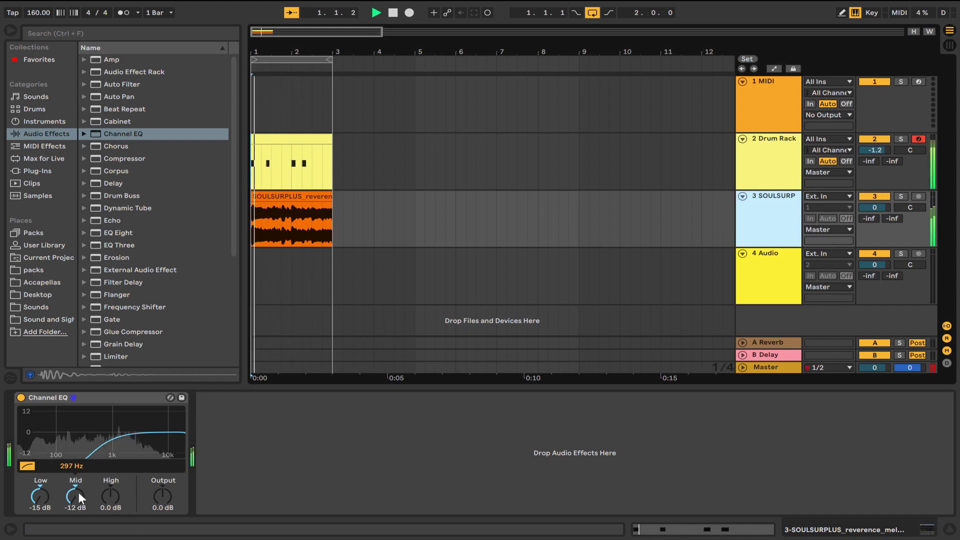
pyautogui.moveTo(79, 492); pyautogui.dragTo(71, 467)
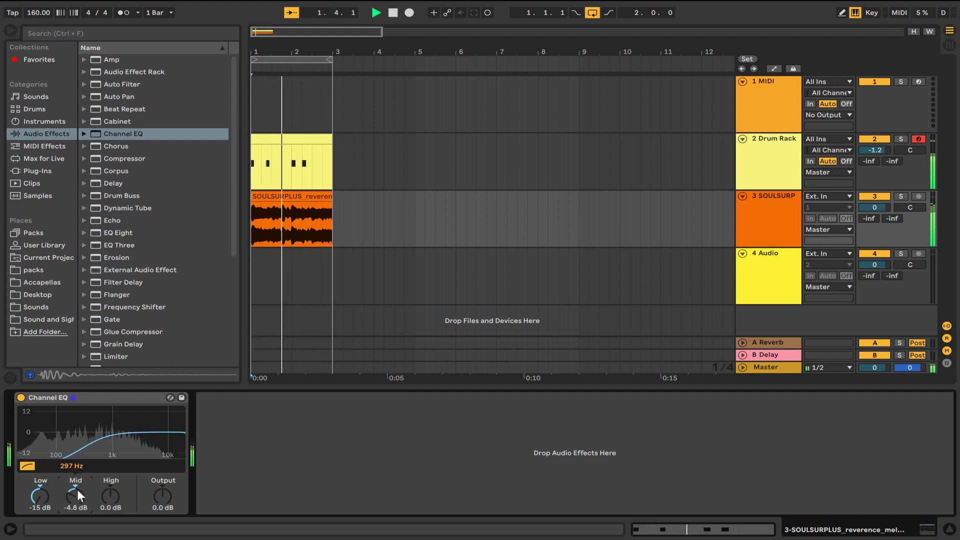
pyautogui.press('space')
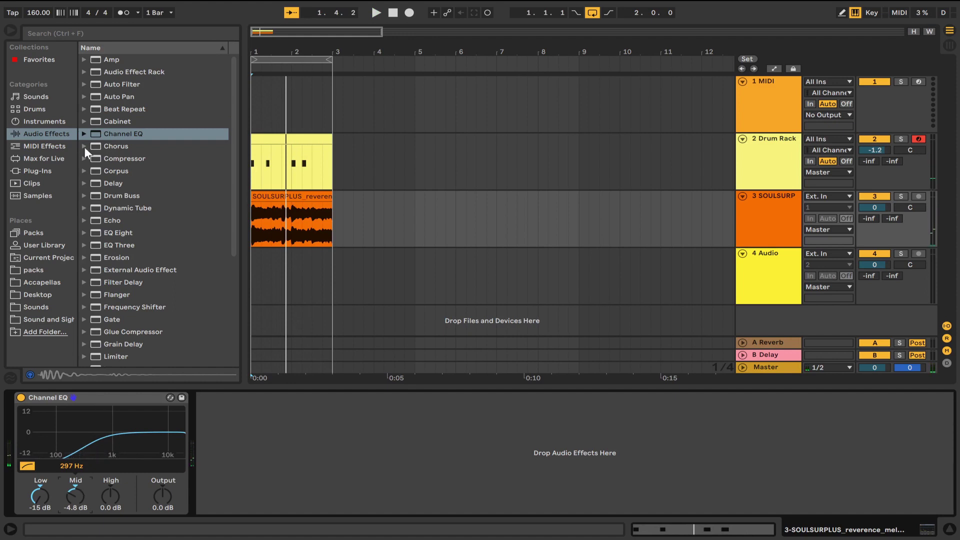
# Load the Heat Up 3 64bit plug-in with the CLEAN 808 preset on the MIDI track and capture the played notes as a clip
pyautogui.click(38, 172)
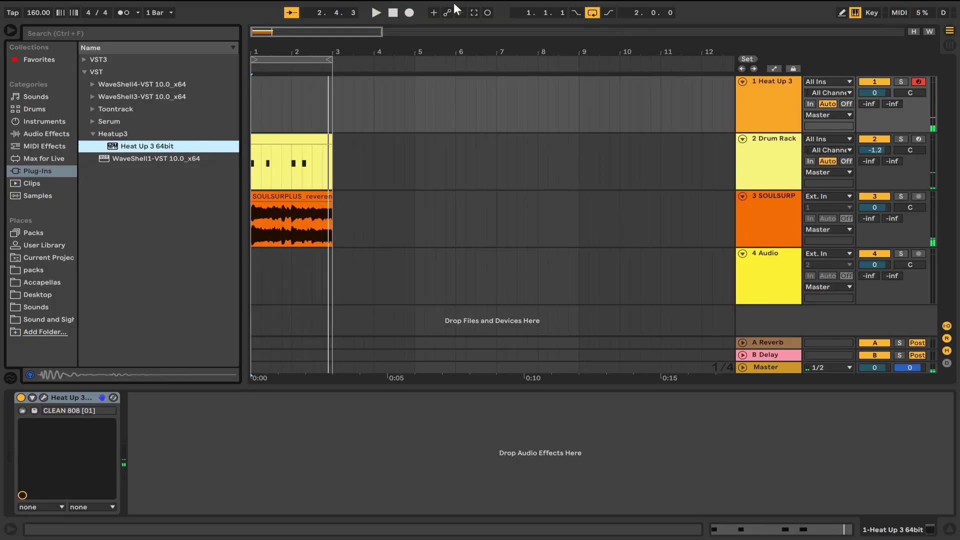
pyautogui.click(476, 13)
# Open the captured Heat Up 3 clip in an enlarged note editor and play its notes with the beat
pyautogui.doubleClick(278, 80)
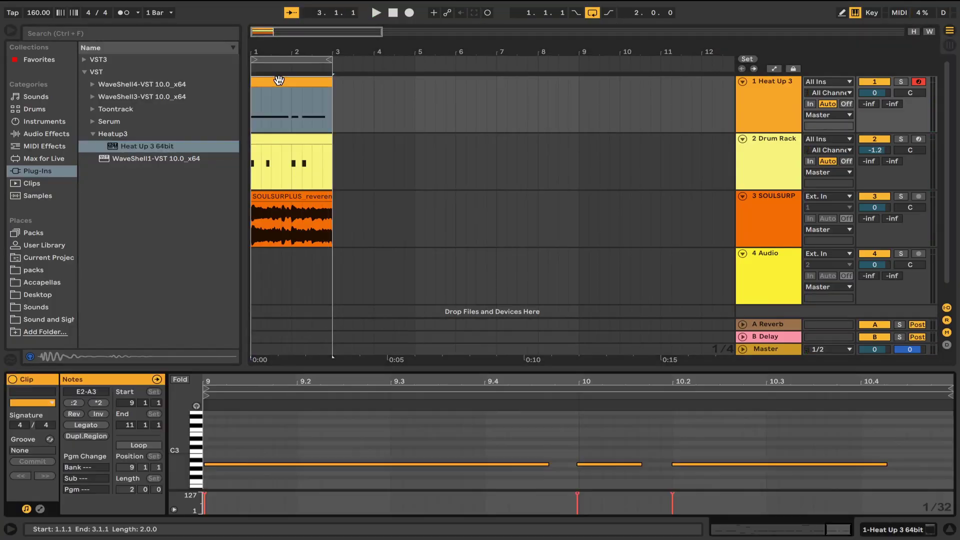
pyautogui.click(344, 442)
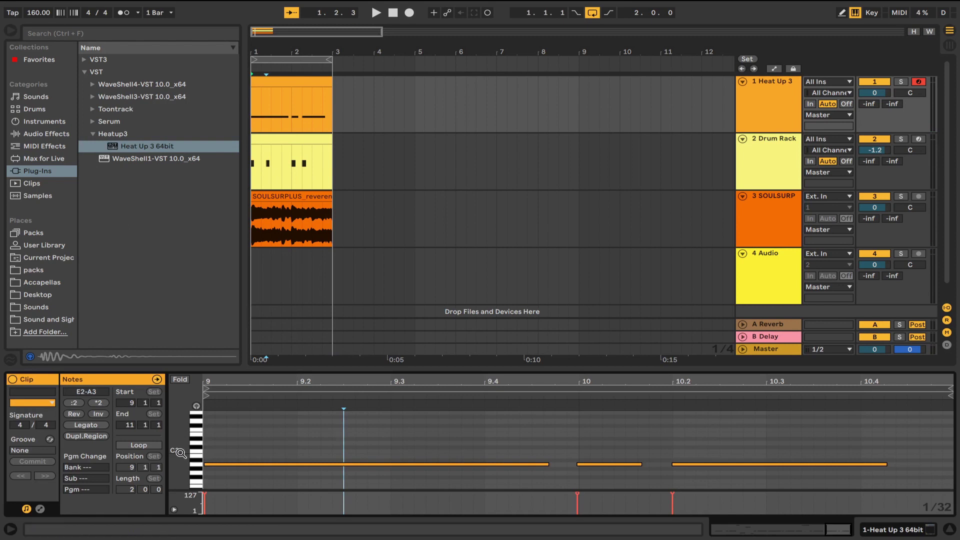
pyautogui.moveTo(180, 453); pyautogui.dragTo(277, 459)
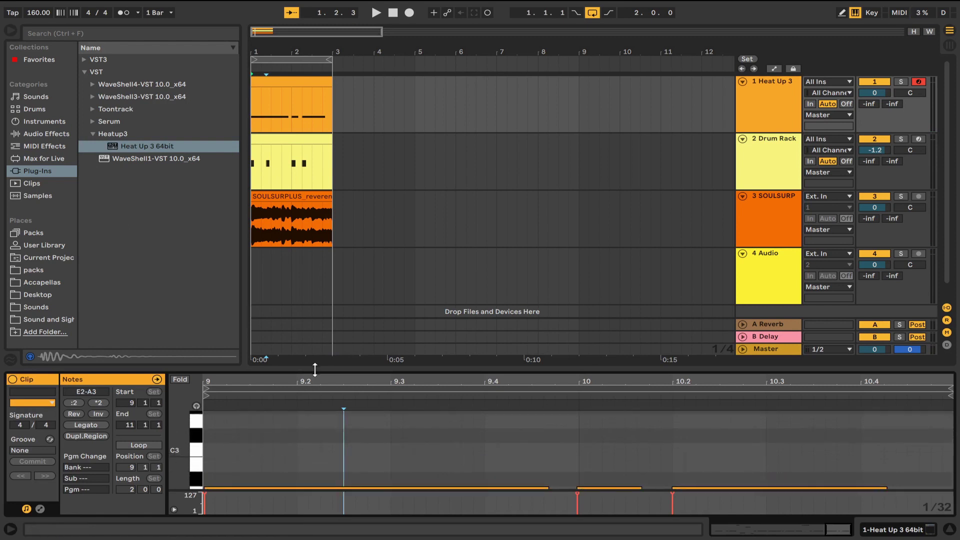
pyautogui.moveTo(315, 369); pyautogui.dragTo(321, 228)
pyautogui.press('space')
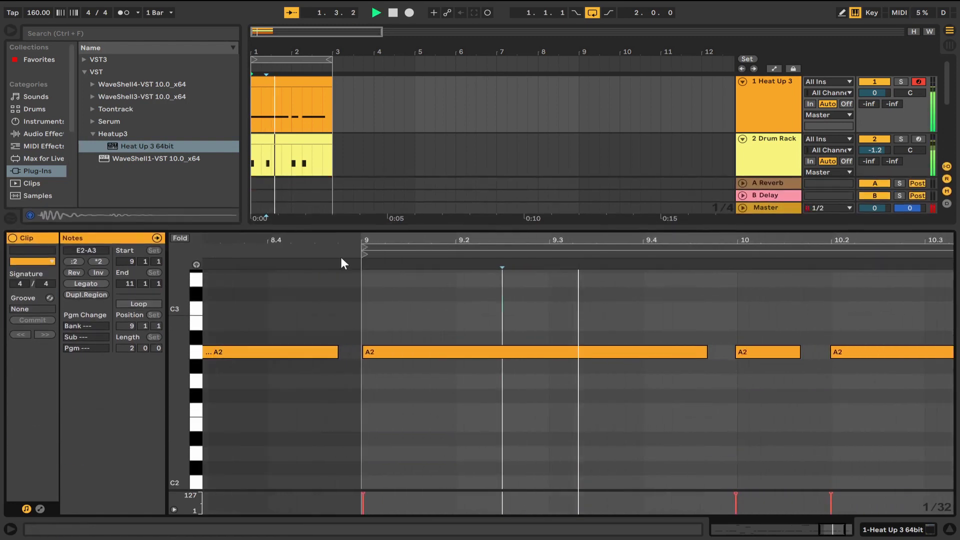
pyautogui.press('space')
# Play the captured 808 notes again and consolidate them into a two-bar clip, then shrink the note editor and stop playback
pyautogui.hotkey('ctrl', 'a')
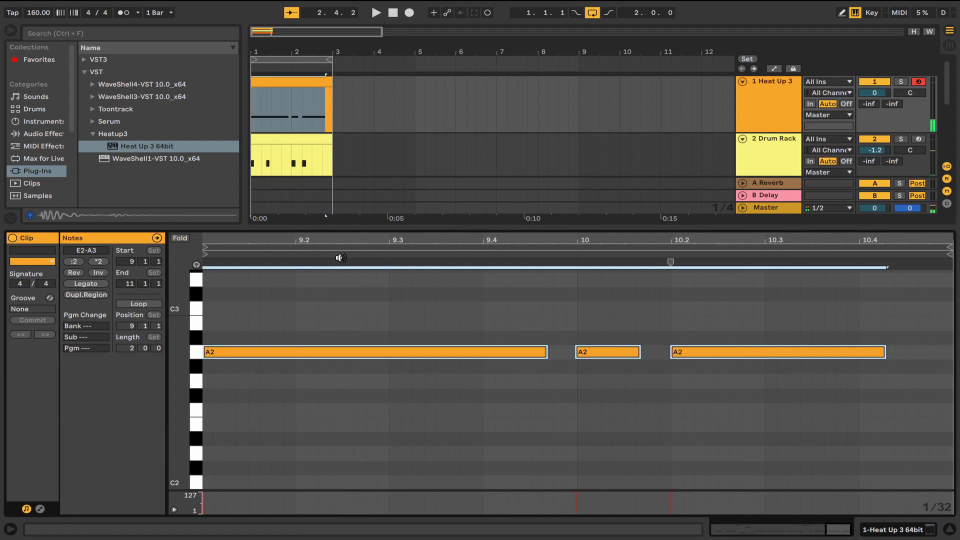
pyautogui.press('space')
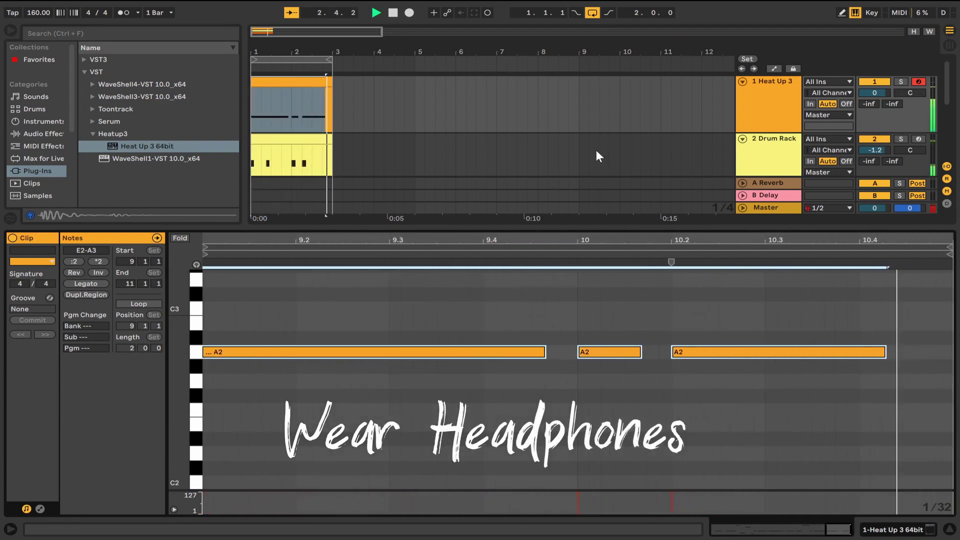
pyautogui.hotkey('ctrl', 'j')
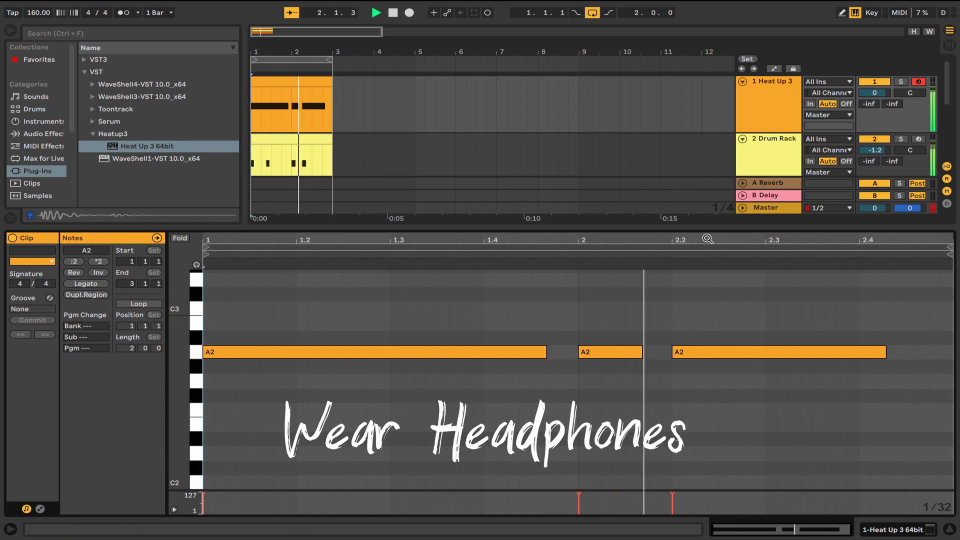
pyautogui.moveTo(692, 226); pyautogui.dragTo(683, 341)
pyautogui.press('space')
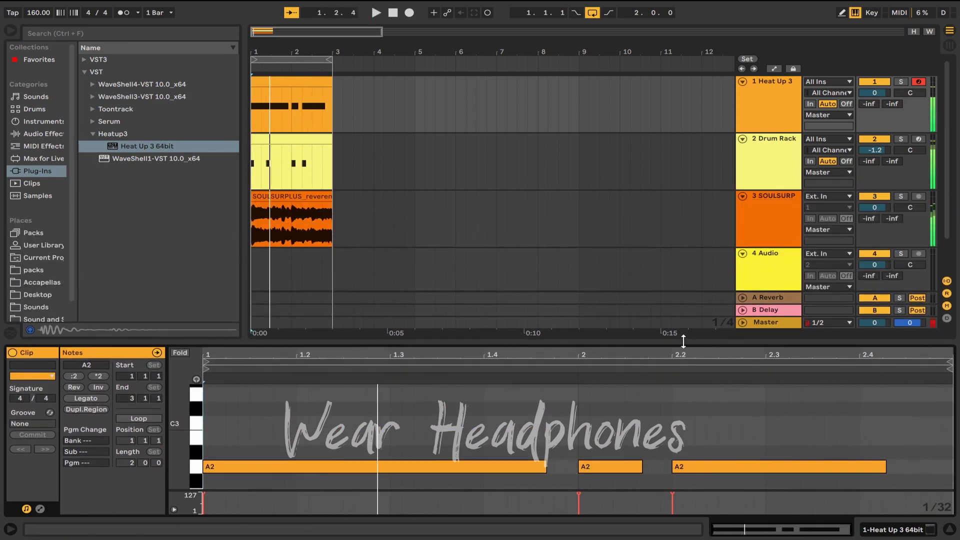
# Rename the Heat Up 3 track as 808 and play it soloed
pyautogui.click(768, 111)
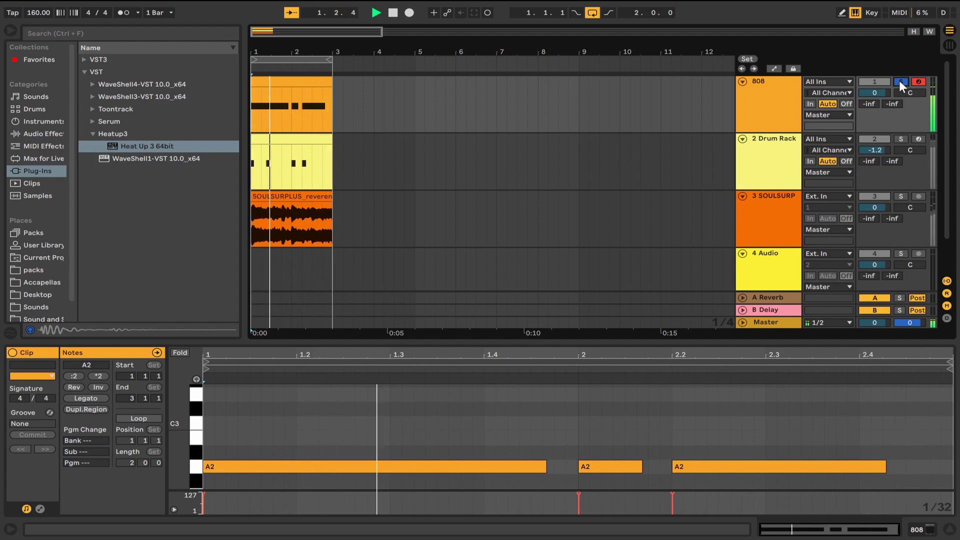
pyautogui.press('space')
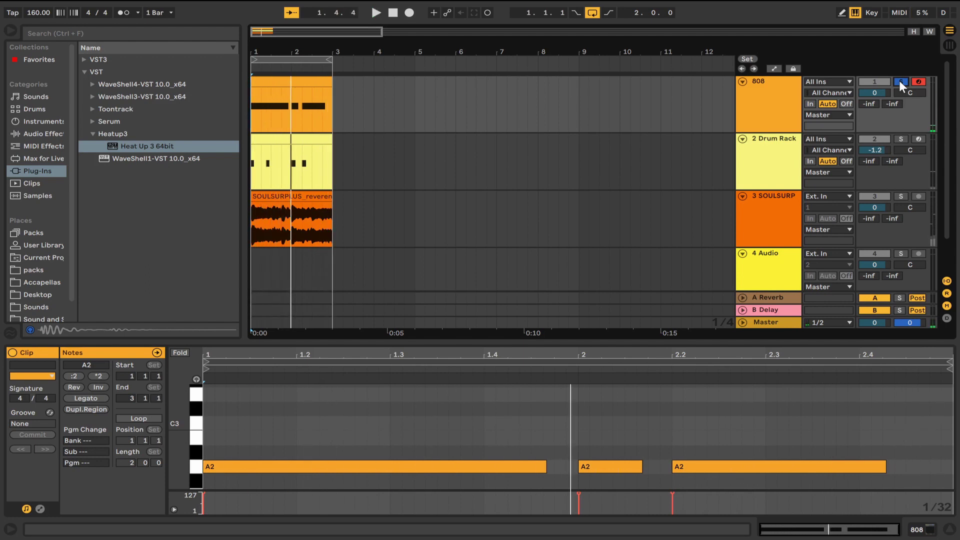
# Solo the Drum Rack together with the 808 track and play the two against each other
pyautogui.click(901, 139)
pyautogui.keyDown('ctrl'); pyautogui.click(900, 82); pyautogui.keyUp('ctrl')
pyautogui.press('space')
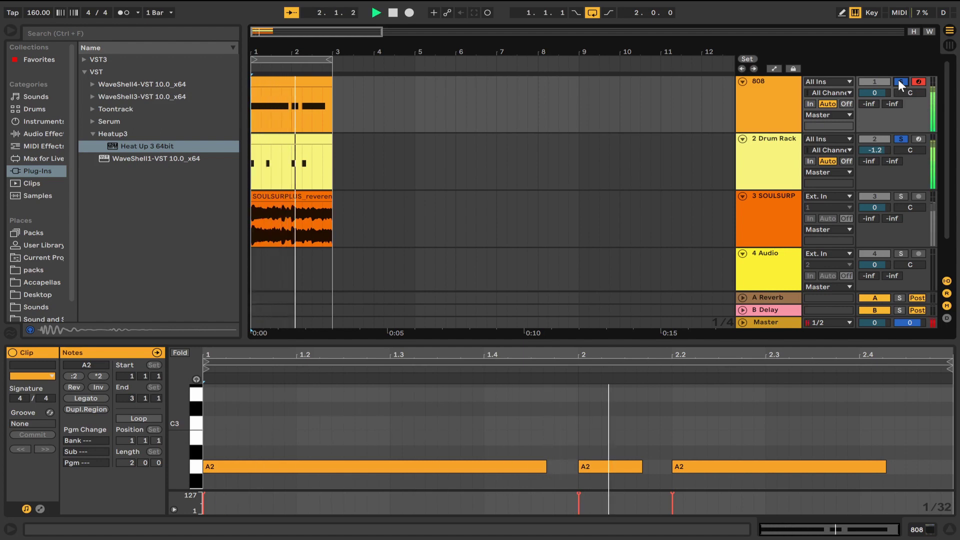
# Show the Drum Rack track's devices, reset its Channel EQ Low band to 0.0 dB and play the kick with the 808
pyautogui.click(770, 155)
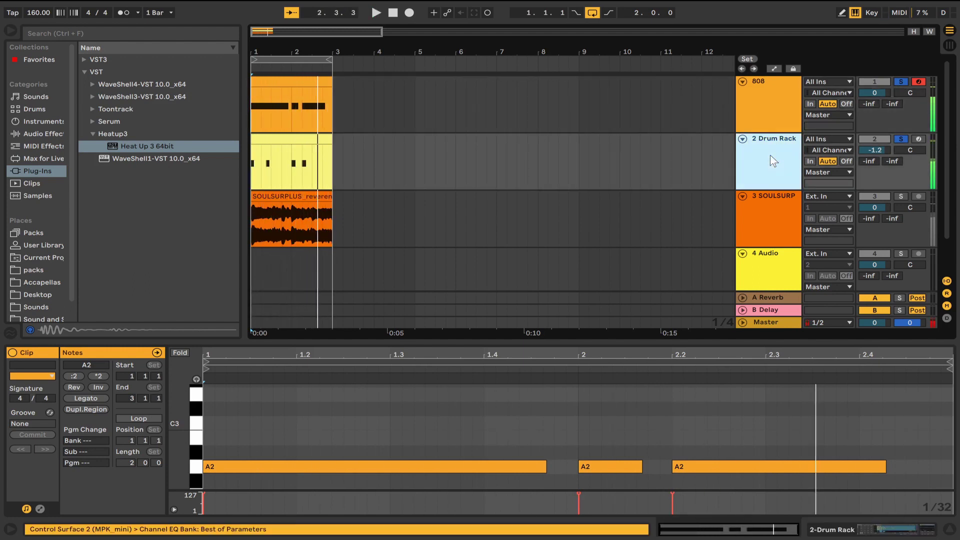
pyautogui.click(885, 531)
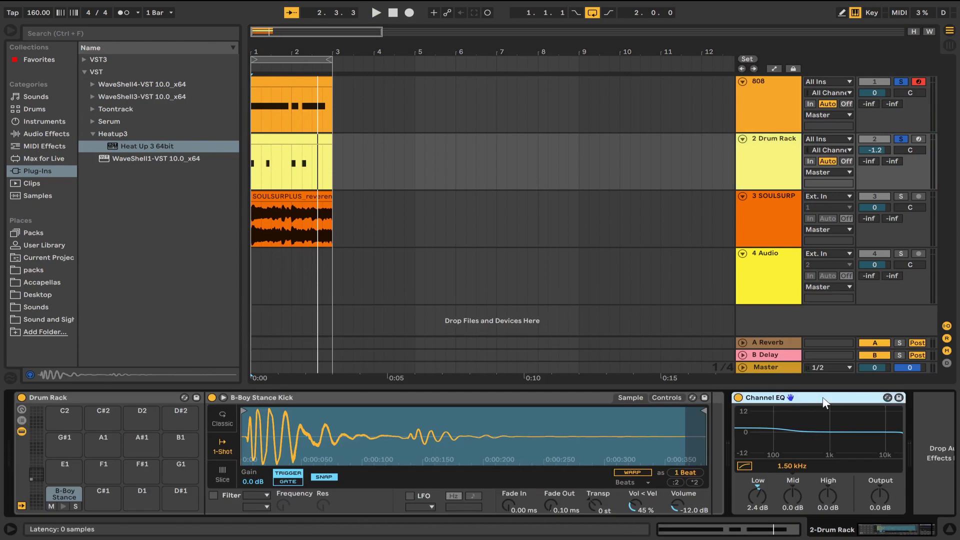
pyautogui.doubleClick(757, 499)
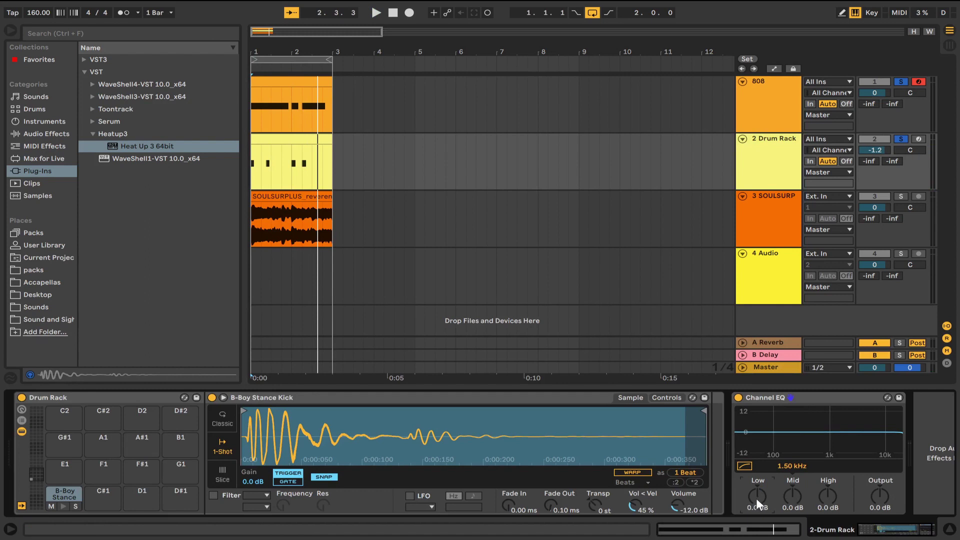
pyautogui.press('space')
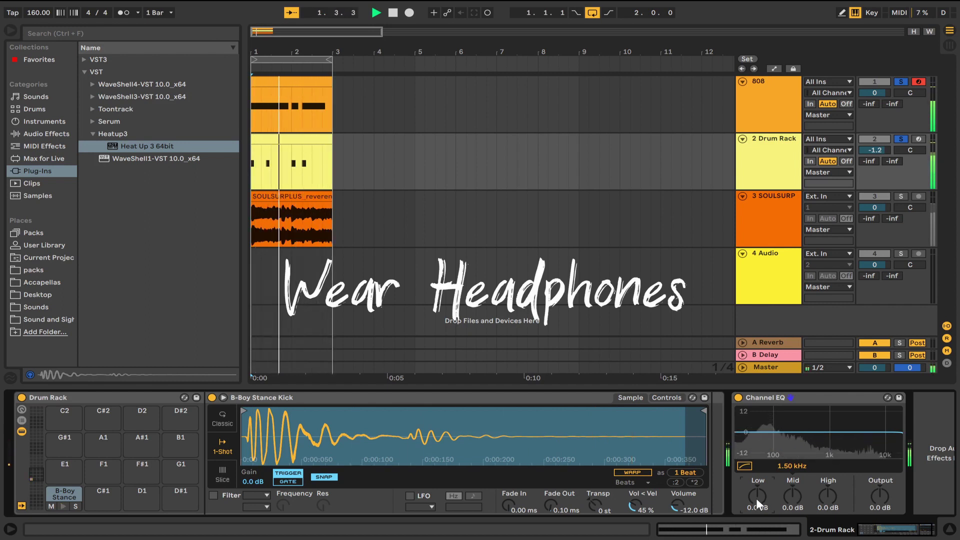
# Cut the Low band of the kick's Channel EQ to -4.2 dB and enable its high-pass filter during playback
pyautogui.moveTo(756, 498); pyautogui.dragTo(751, 512)
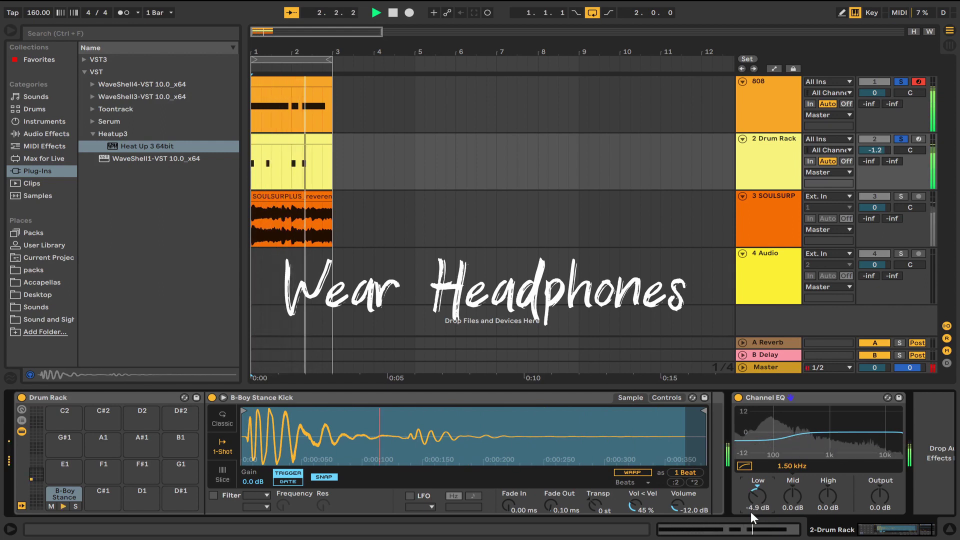
pyautogui.moveTo(752, 512); pyautogui.dragTo(751, 508)
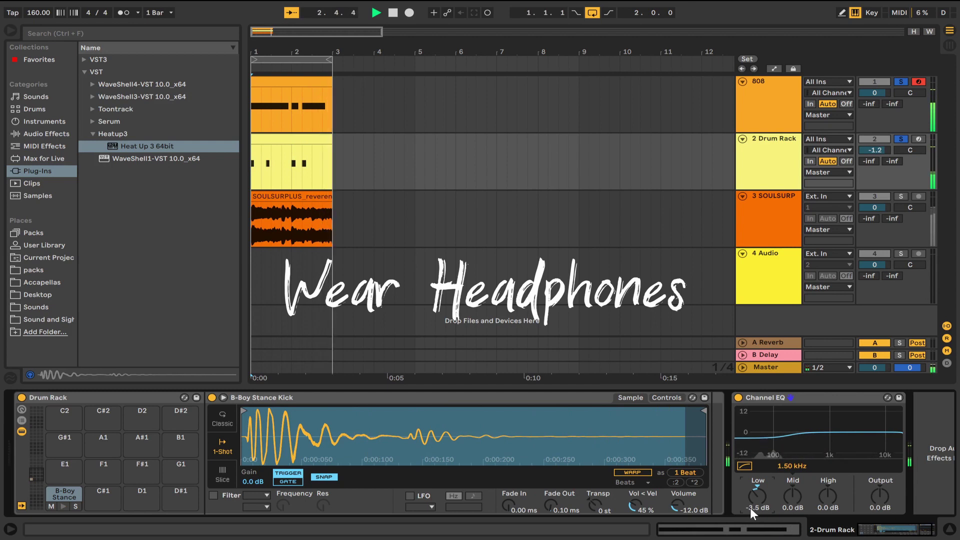
pyautogui.click(745, 465)
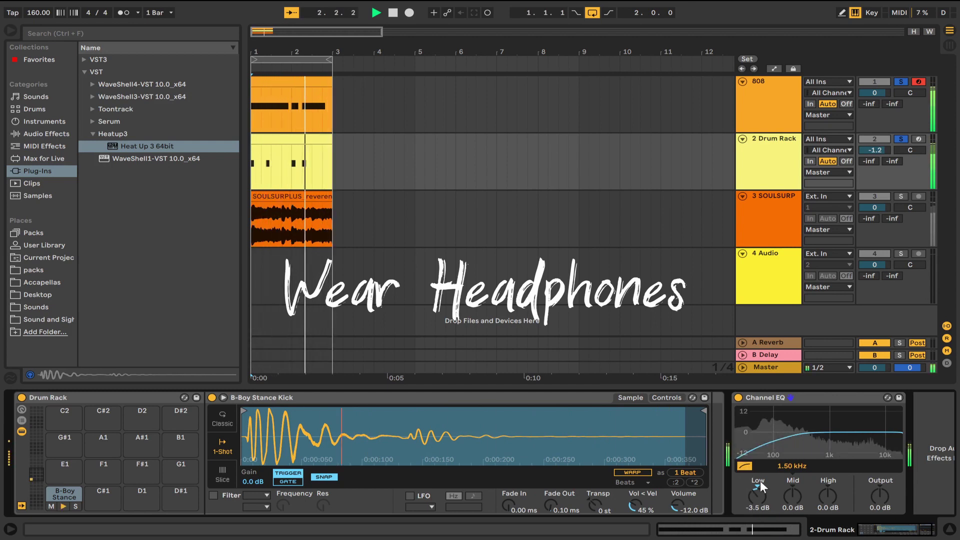
pyautogui.moveTo(758, 493); pyautogui.dragTo(754, 495)
# Compare the kick with its Channel EQ bypassed and re-enabled, then set its Low band to -3.3 dB
pyautogui.click(738, 397)
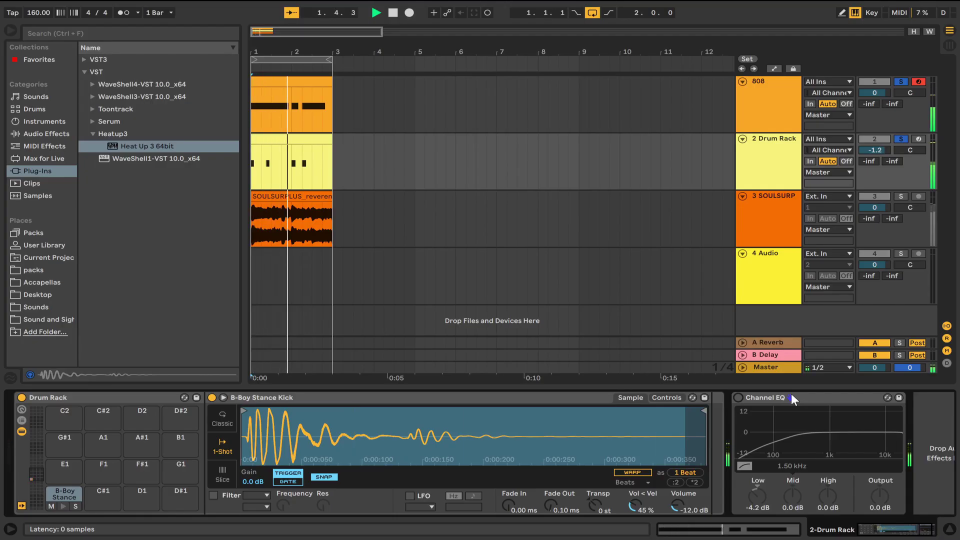
pyautogui.click(738, 398)
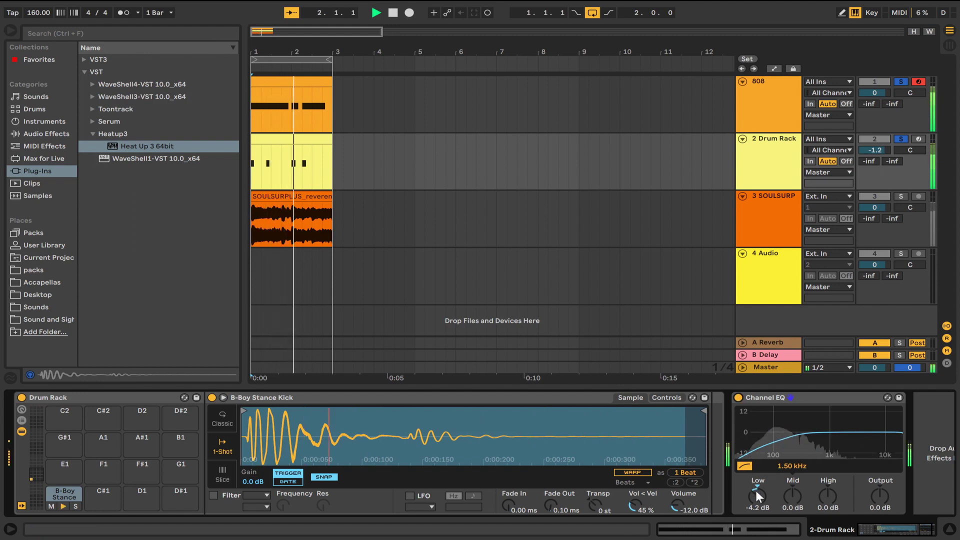
pyautogui.moveTo(756, 490); pyautogui.dragTo(757, 491)
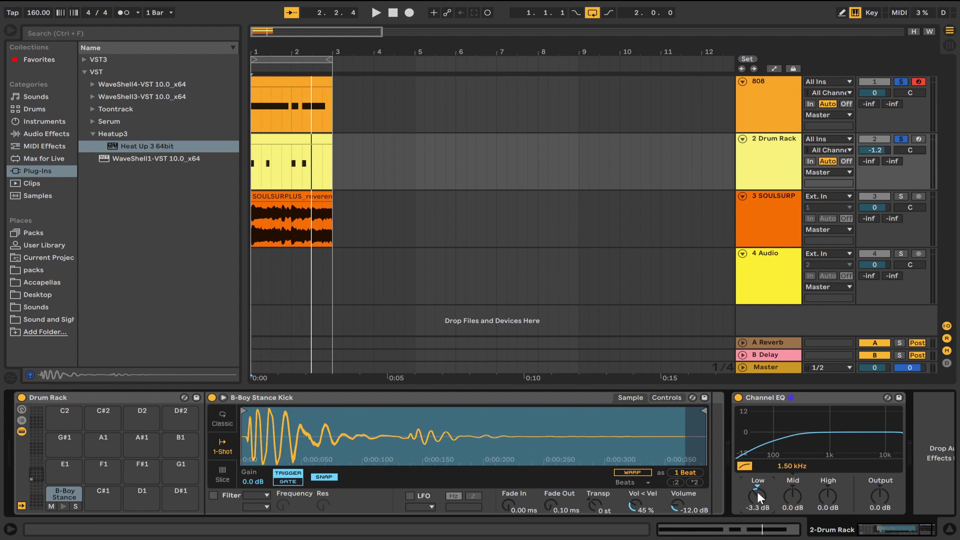
# Clear the solos on the 808 and Drum Rack tracks and play the full mix
pyautogui.click(905, 197)
pyautogui.click(904, 197)
pyautogui.press('space')
# Compare the full mix with the loop's Channel EQ bypassed and re-enabled, and with the loop track muted
pyautogui.click(763, 226)
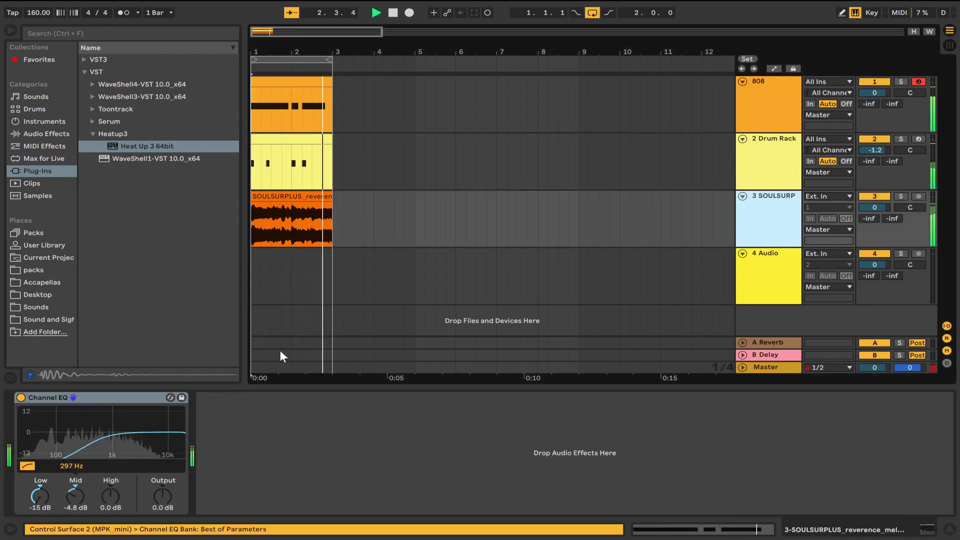
pyautogui.click(20, 398)
pyautogui.click(20, 398)
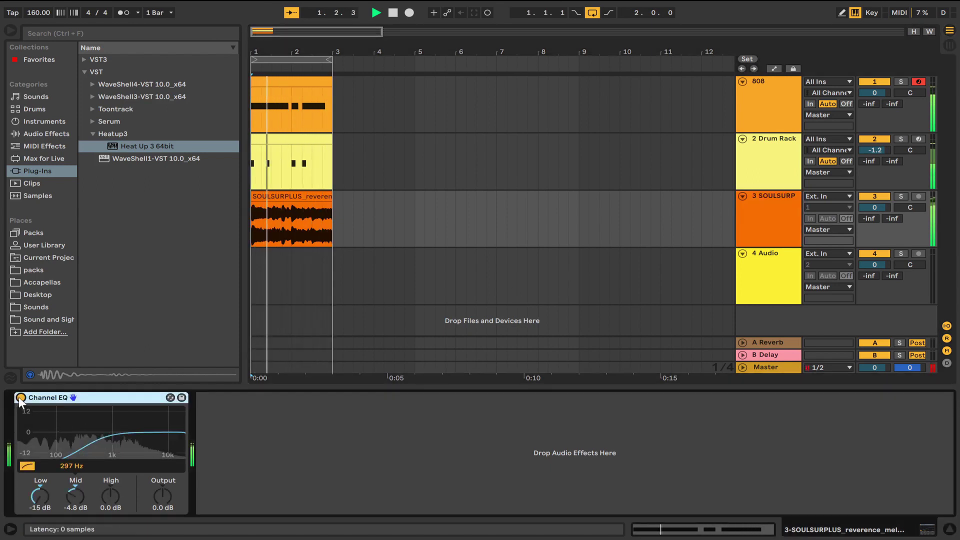
pyautogui.click(877, 195)
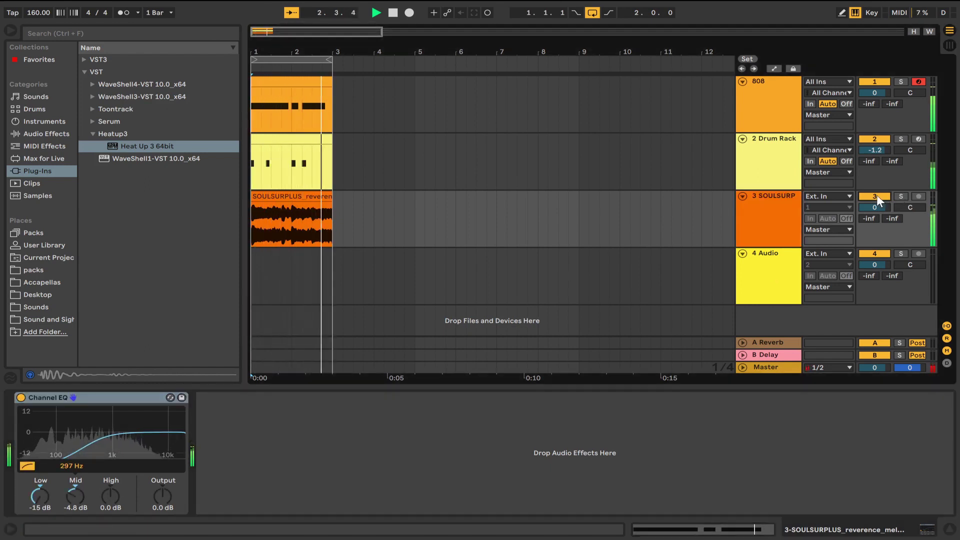
pyautogui.click(877, 196)
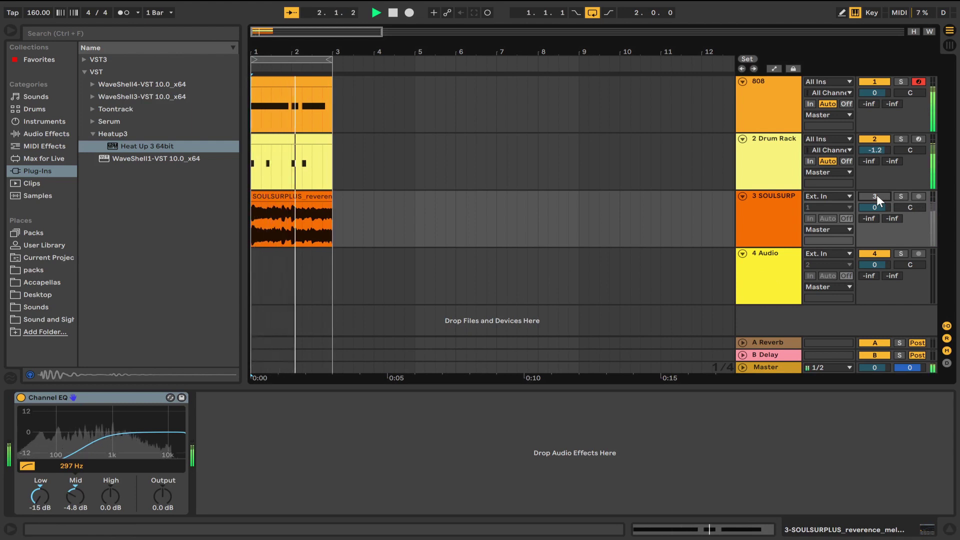
# Unmute the melodic loop track and cut its Channel EQ to -12 dB Mid and -8.7 dB High while the mix plays
pyautogui.click(877, 196)
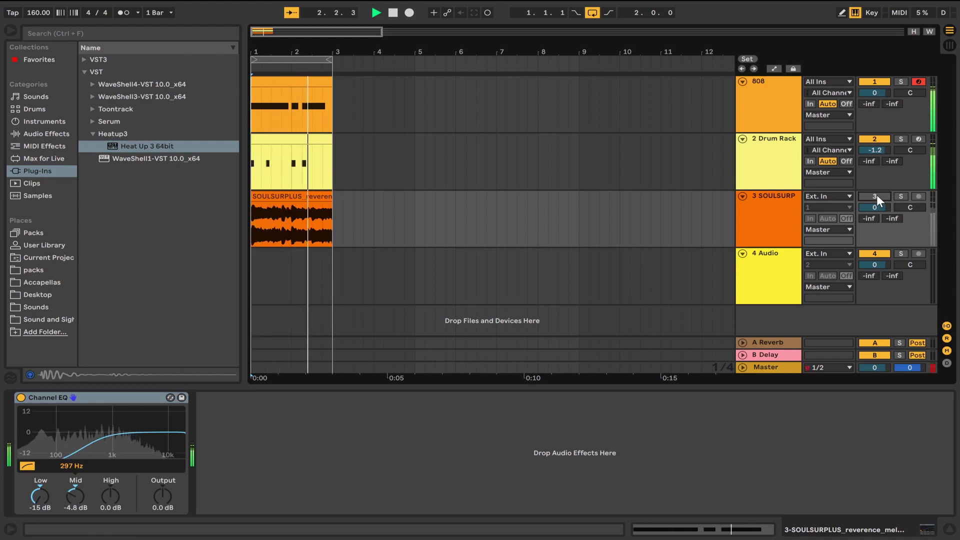
pyautogui.click(769, 220)
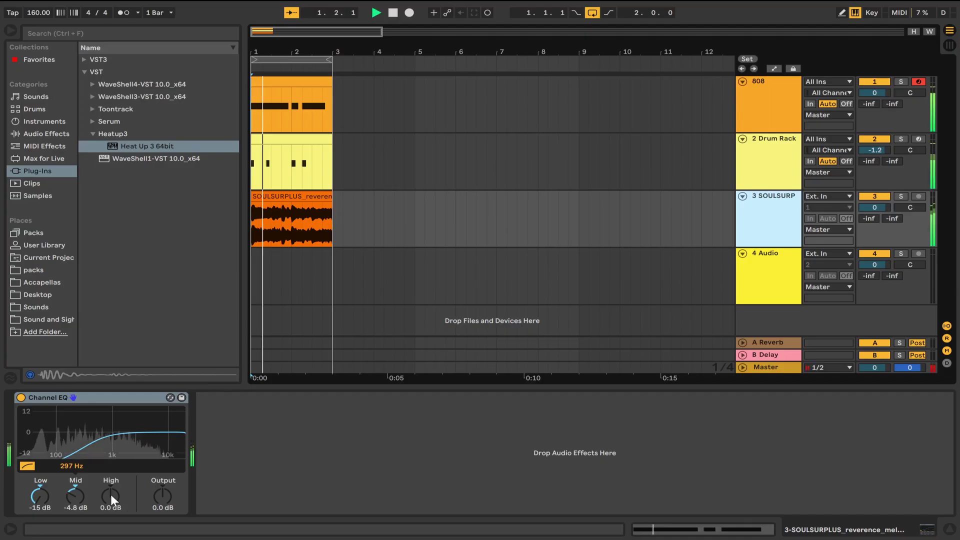
pyautogui.moveTo(110, 494); pyautogui.dragTo(68, 523)
pyautogui.press('space')
pyautogui.press('space')
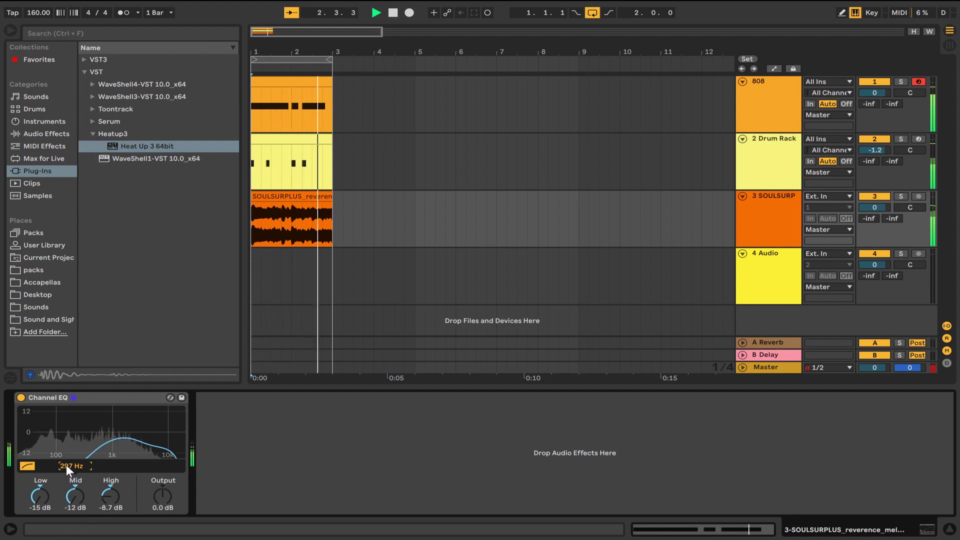
# Set the loop's Channel EQ Mid frequency to 665 Hz and its High band to -6.1 dB during playback
pyautogui.moveTo(66, 464); pyautogui.dragTo(81, 448)
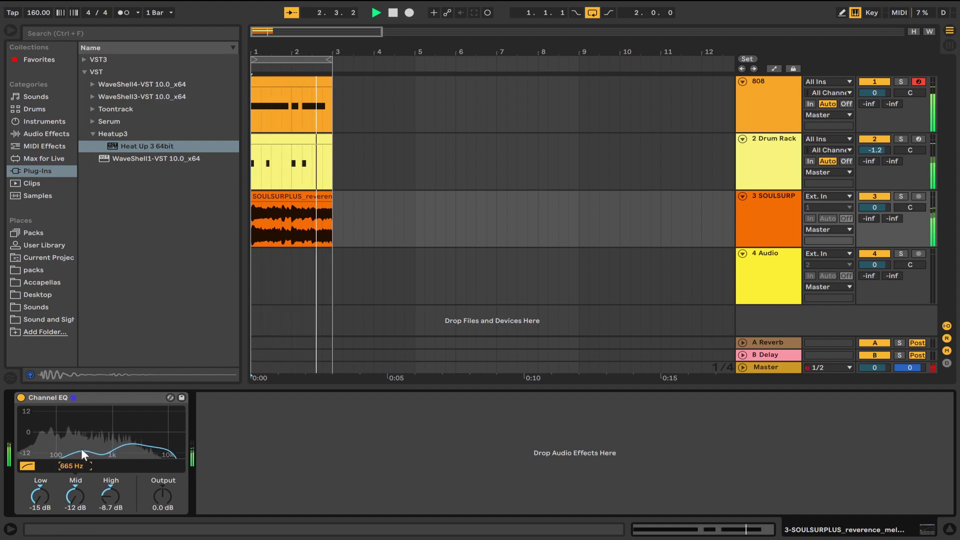
pyautogui.moveTo(109, 497); pyautogui.dragTo(109, 490)
pyautogui.press('space')
pyautogui.press('space')
# Rename the melodic loop's track as Sample Track and play the mix
pyautogui.click(759, 214)
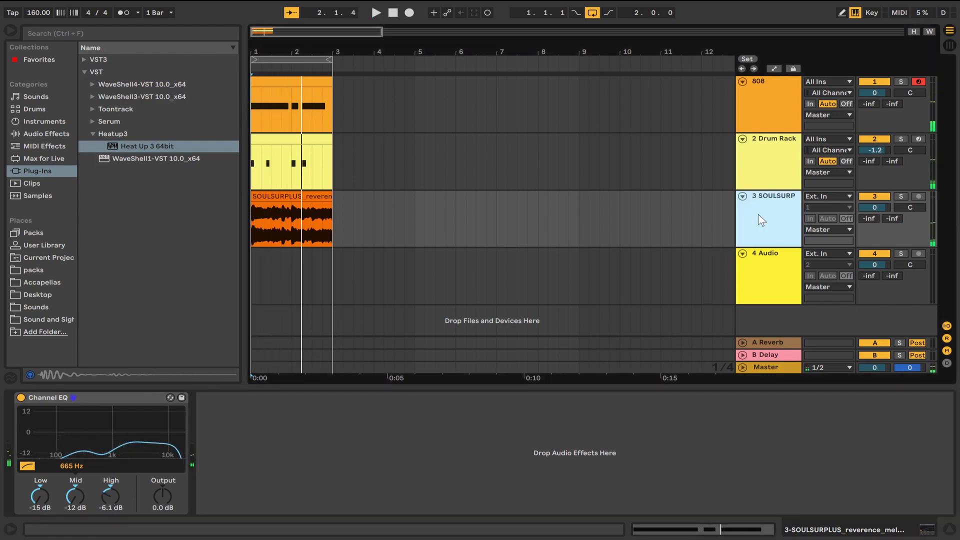
pyautogui.hotkey('ctrl', 'r')
pyautogui.write('Sam')
pyautogui.press('Return')
pyautogui.write('ple Track')
pyautogui.press('Return')
pyautogui.press('space')
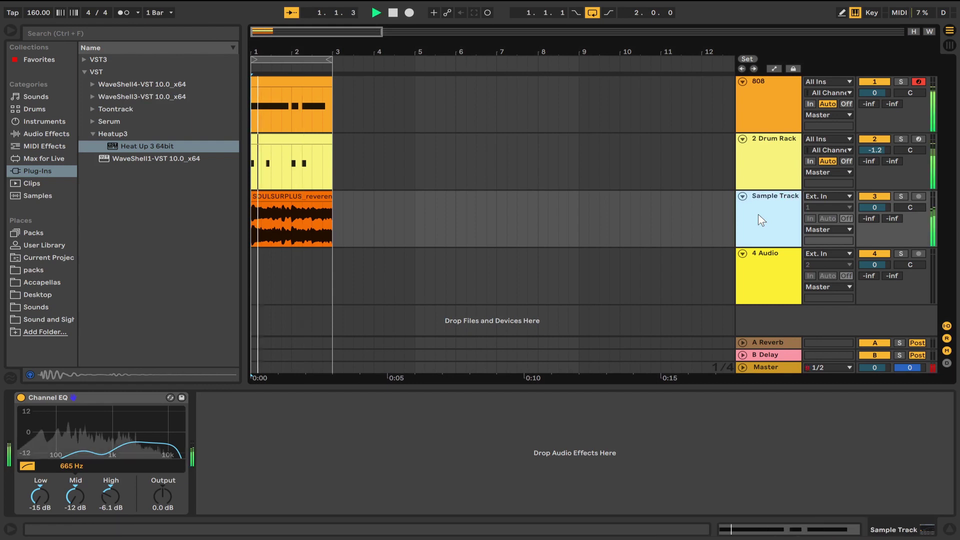
# Select the Drum Rack track and audition The Oracle Pack Volume 3 snares from Anacosti Snare.wav to Black Bury Snare.wav
pyautogui.click(215, 432)
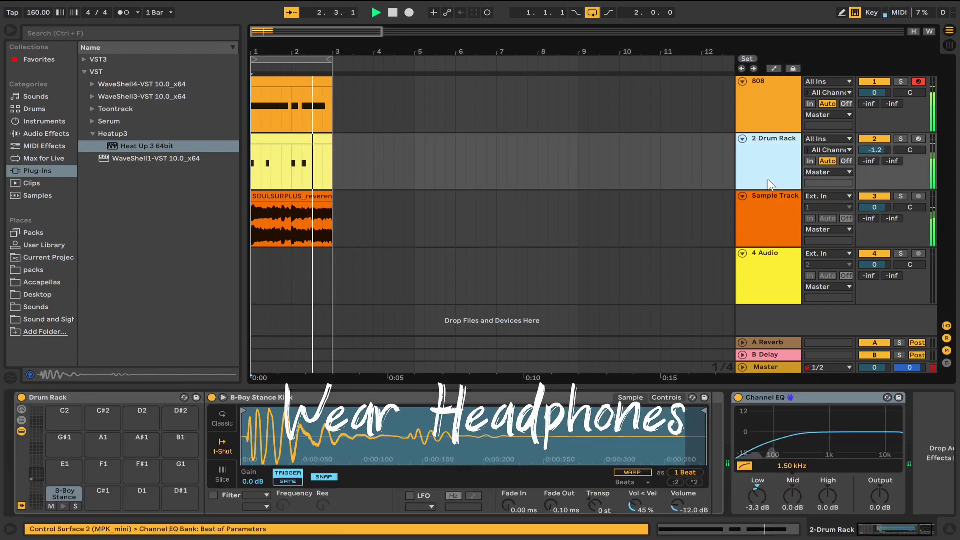
pyautogui.click(769, 184)
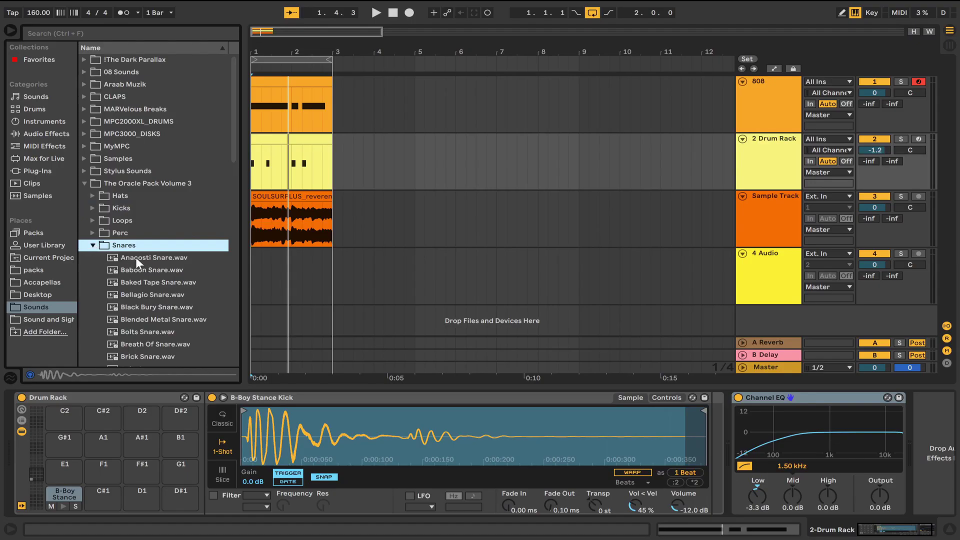
pyautogui.click(136, 257)
pyautogui.press('Down')
pyautogui.press('Down')
pyautogui.press('Down')
pyautogui.press('Down')
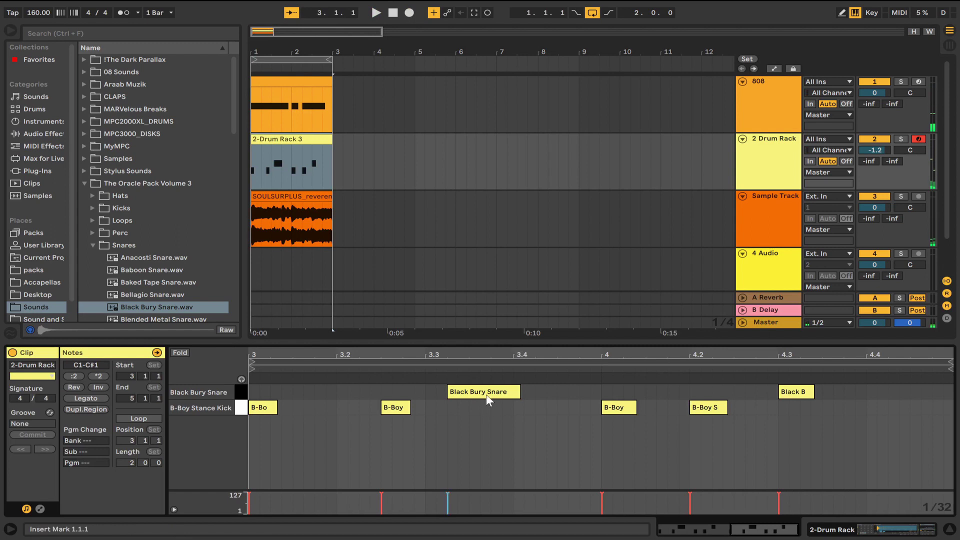
# Move the first Black Bury Snare note to 3.3.1, play the loop, and crop the Drum Rack clip so it starts at 1.1.1
pyautogui.moveTo(486, 394); pyautogui.dragTo(461, 397)
pyautogui.press('space')
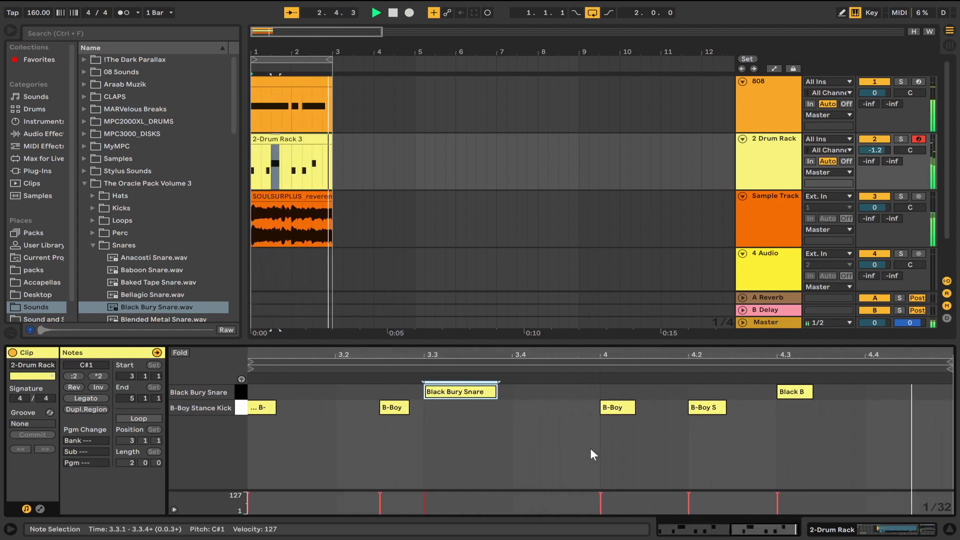
pyautogui.hotkey('ctrl', 'shift', 'j')
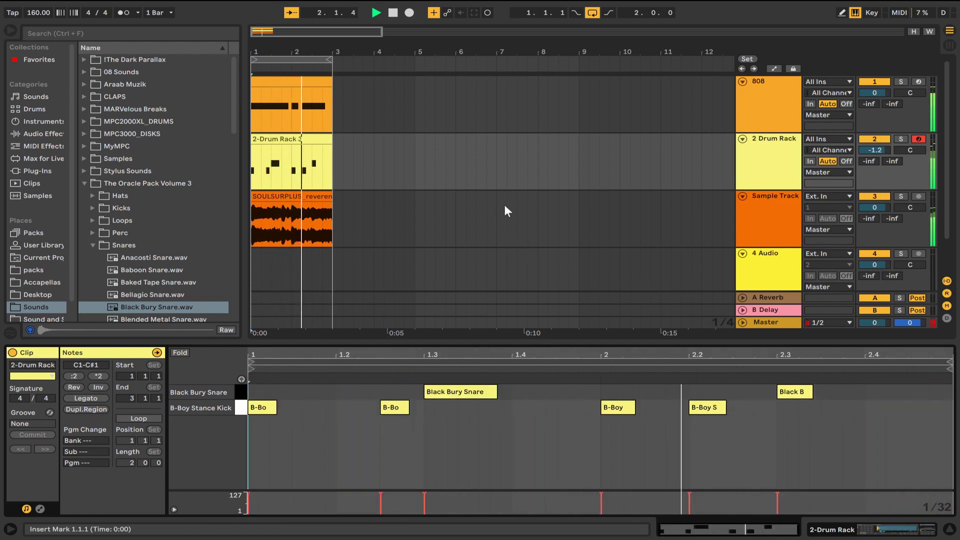
# Show the Drum Rack's individual chains in the Session mixer and adjust the volume of the Black Bury Snare chain
pyautogui.press('Tab')
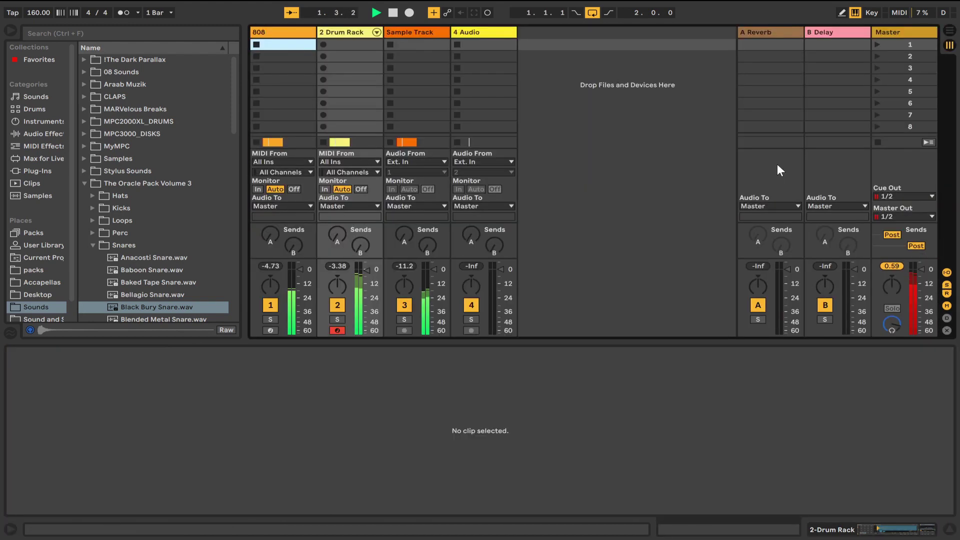
pyautogui.click(376, 32)
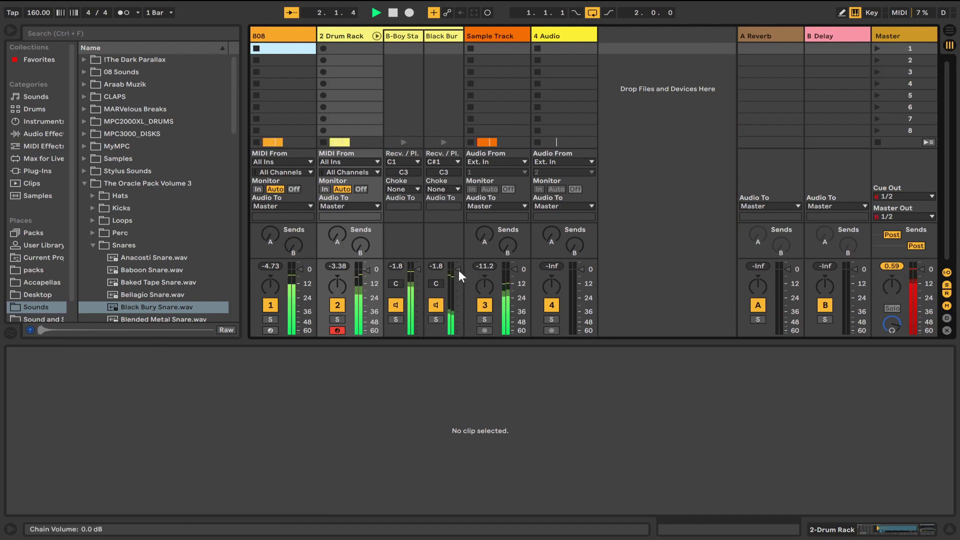
pyautogui.moveTo(458, 272); pyautogui.dragTo(458, 271)
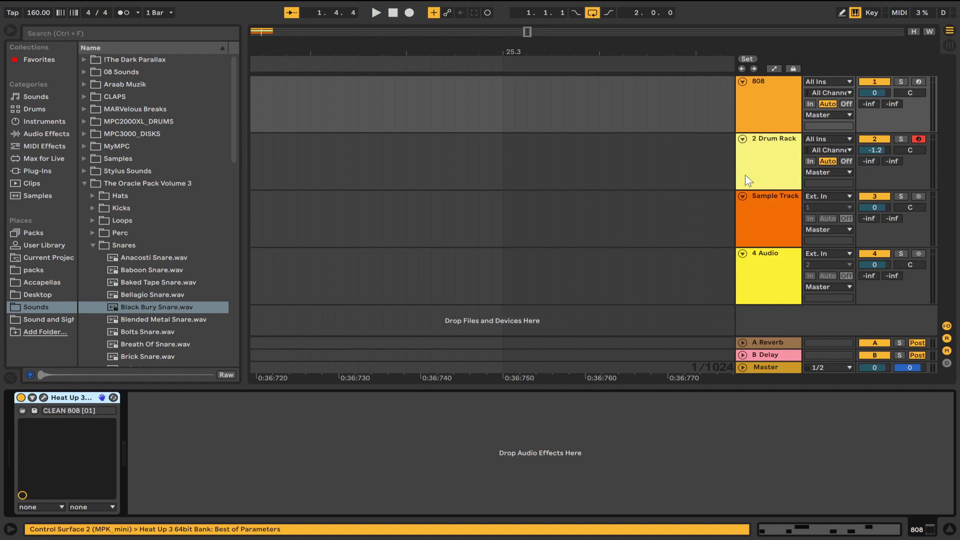
# Check the devices on the 808 and Drum Rack tracks and bypass the Channel EQ on Sample Track
pyautogui.click(773, 113)
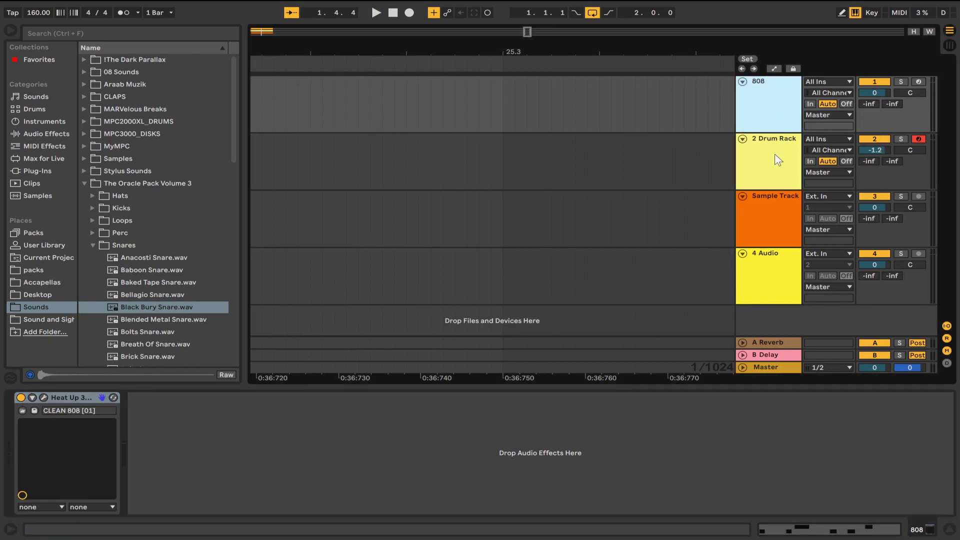
pyautogui.click(775, 154)
pyautogui.click(779, 107)
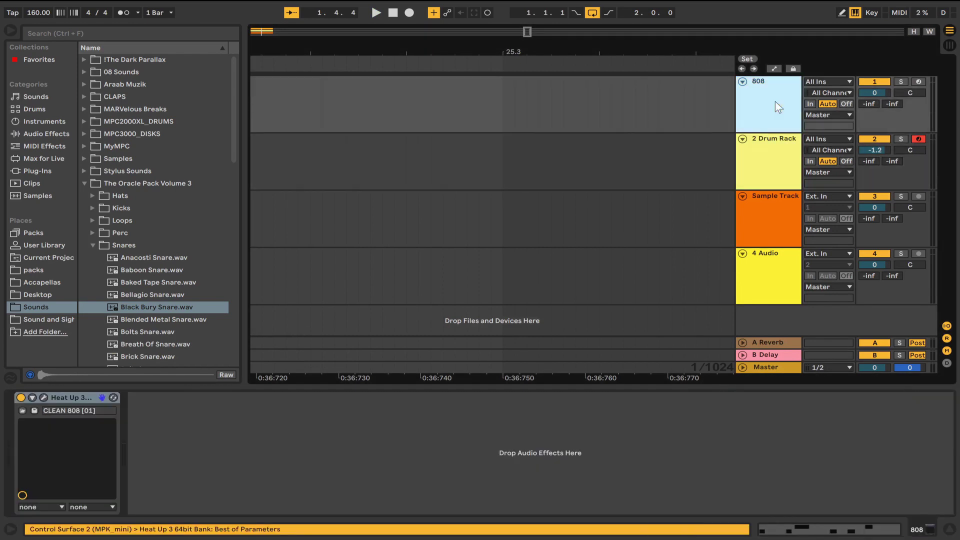
pyautogui.click(769, 160)
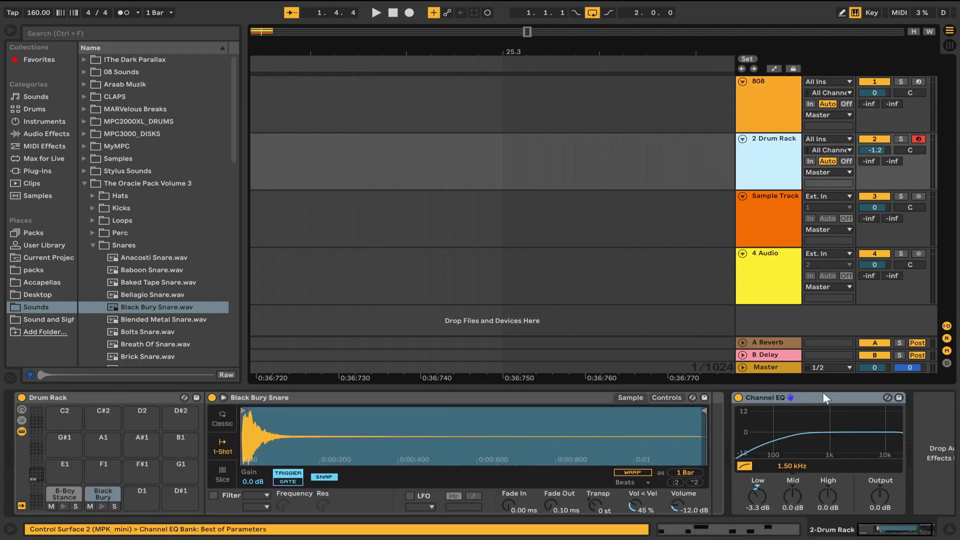
pyautogui.click(777, 230)
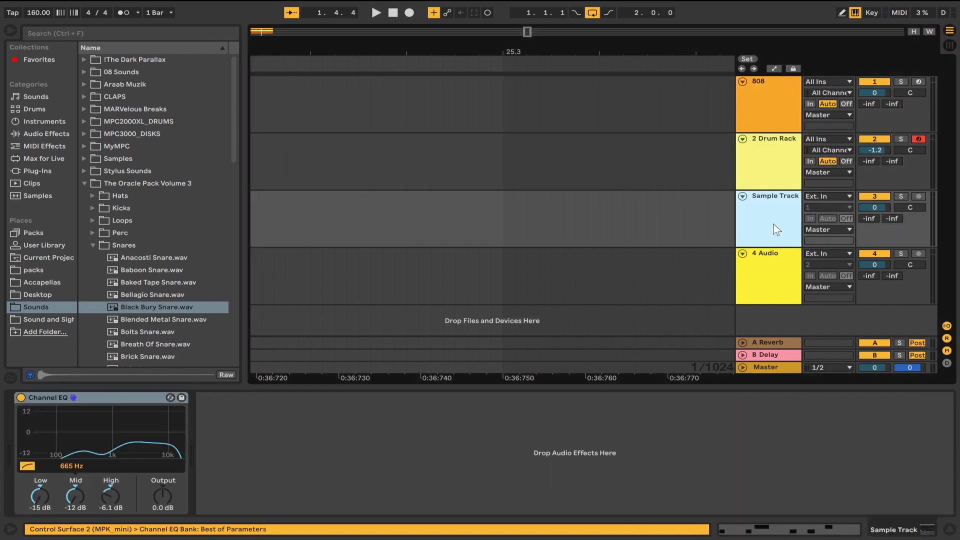
pyautogui.click(21, 397)
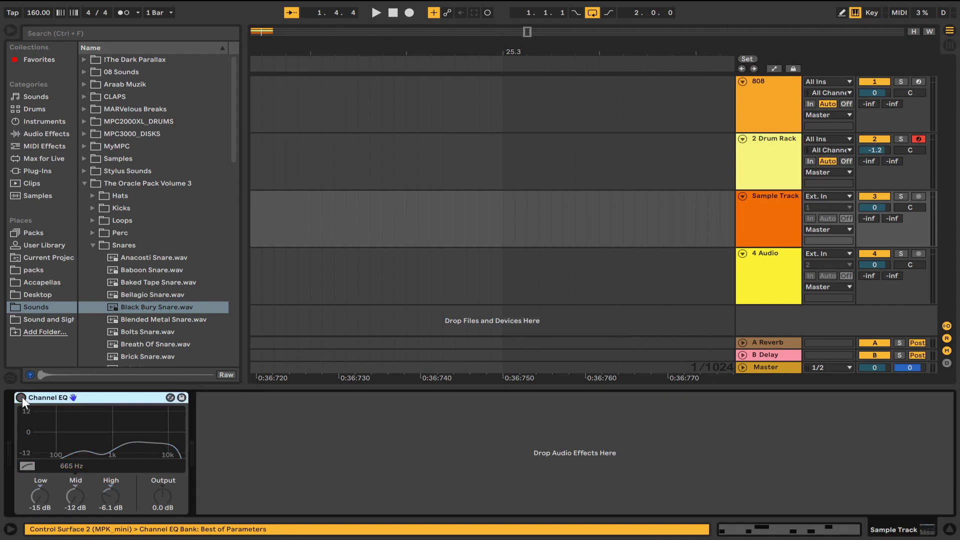
# Delete the empty 4 Audio track and play the full mix with the Sample Track's Channel EQ bypassed
pyautogui.click(763, 289)
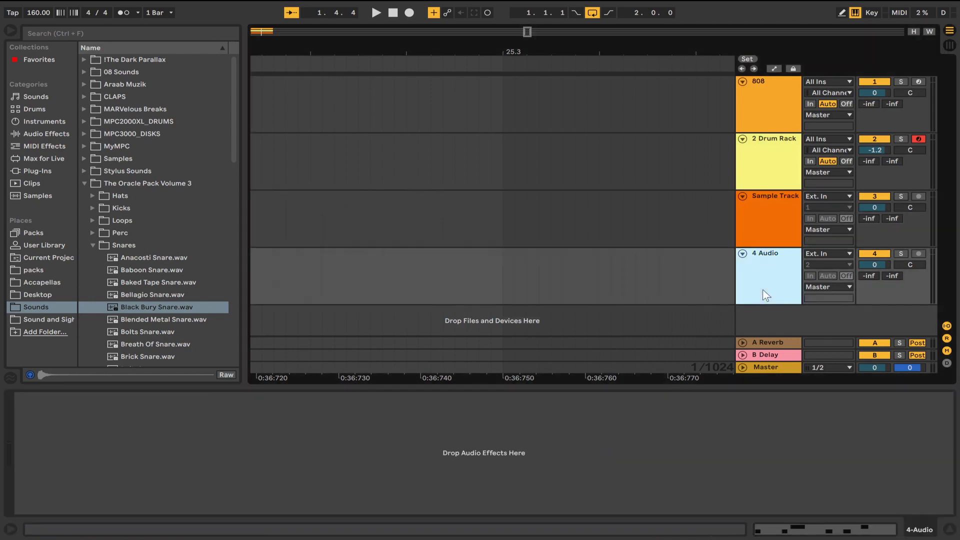
pyautogui.press('Delete')
pyautogui.press('space')
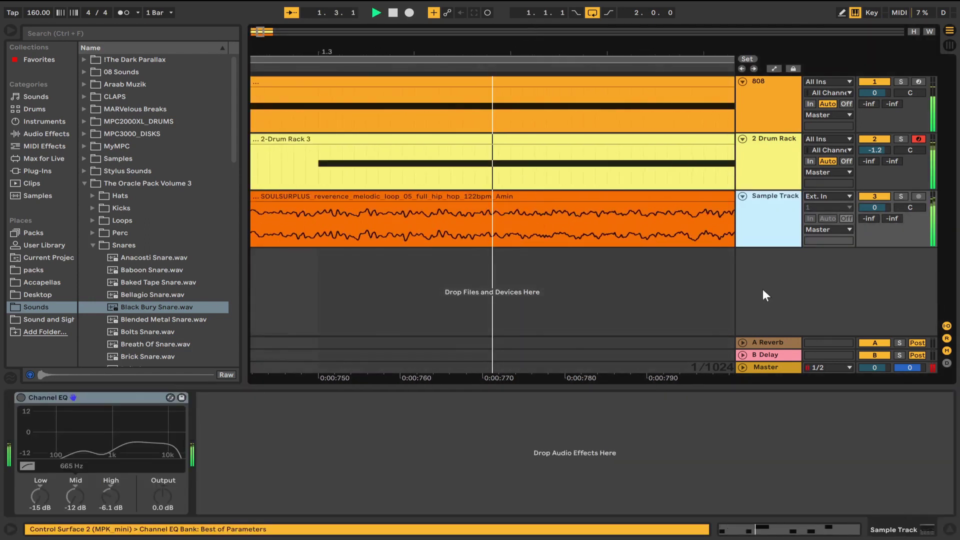
pyautogui.press('space')
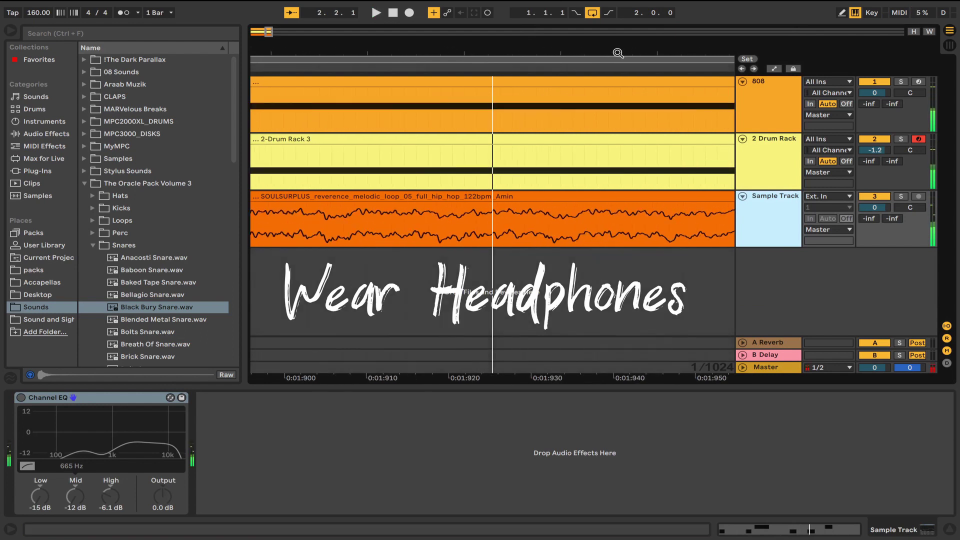
pyautogui.press('space')
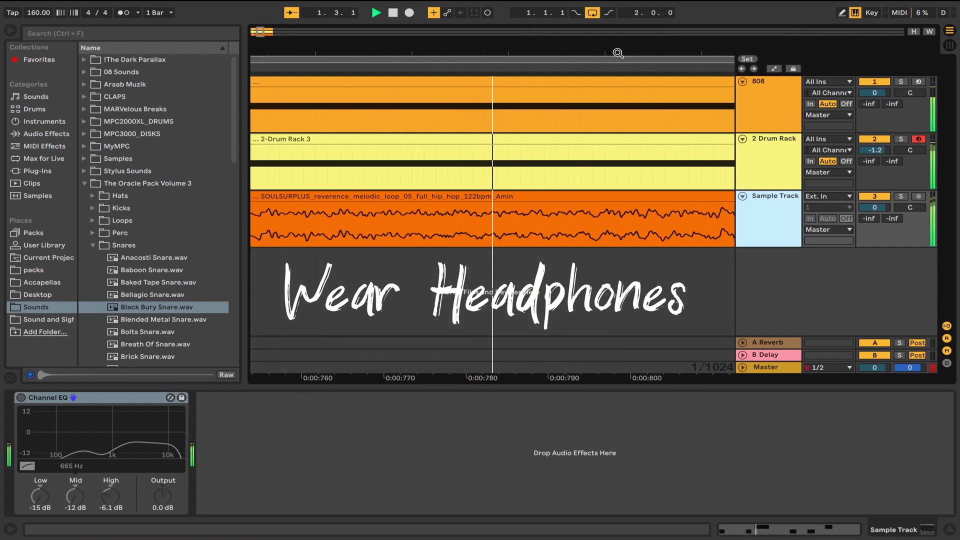
pyautogui.moveTo(618, 53); pyautogui.dragTo(604, 24)
pyautogui.moveTo(575, 55); pyautogui.dragTo(547, 4)
pyautogui.press('space')
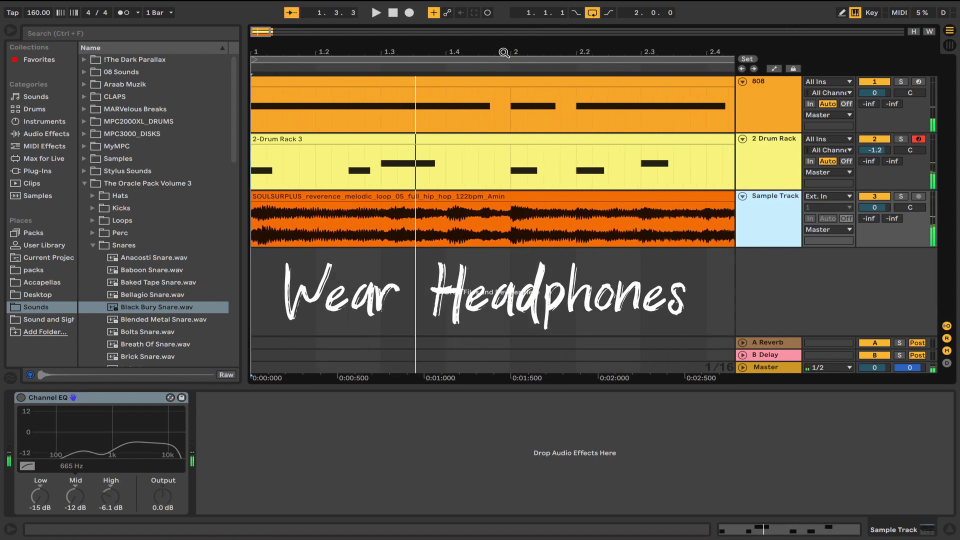
pyautogui.moveTo(504, 52); pyautogui.dragTo(619, 13)
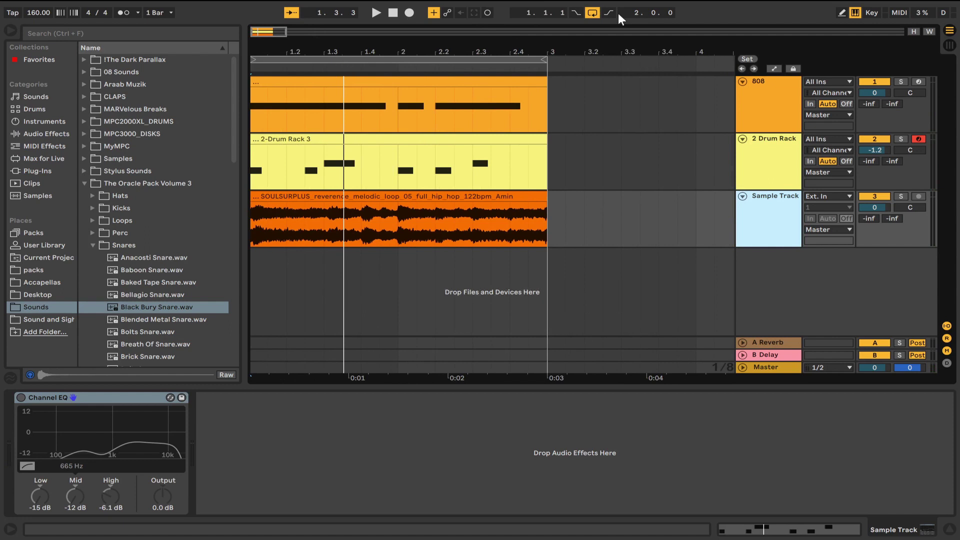